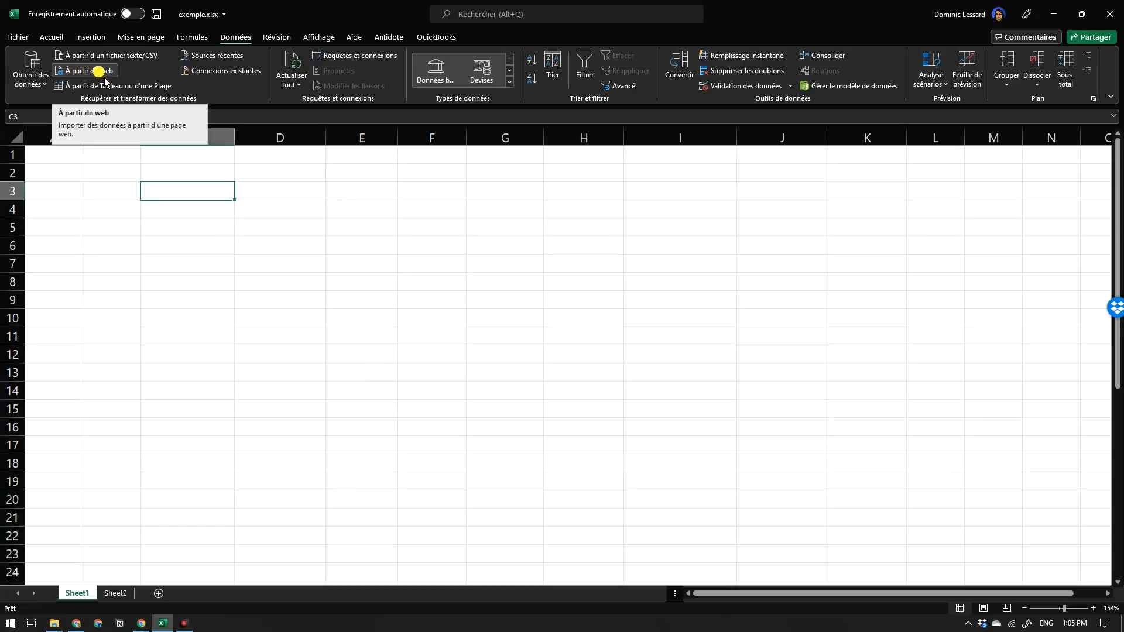
left_click(103, 74)
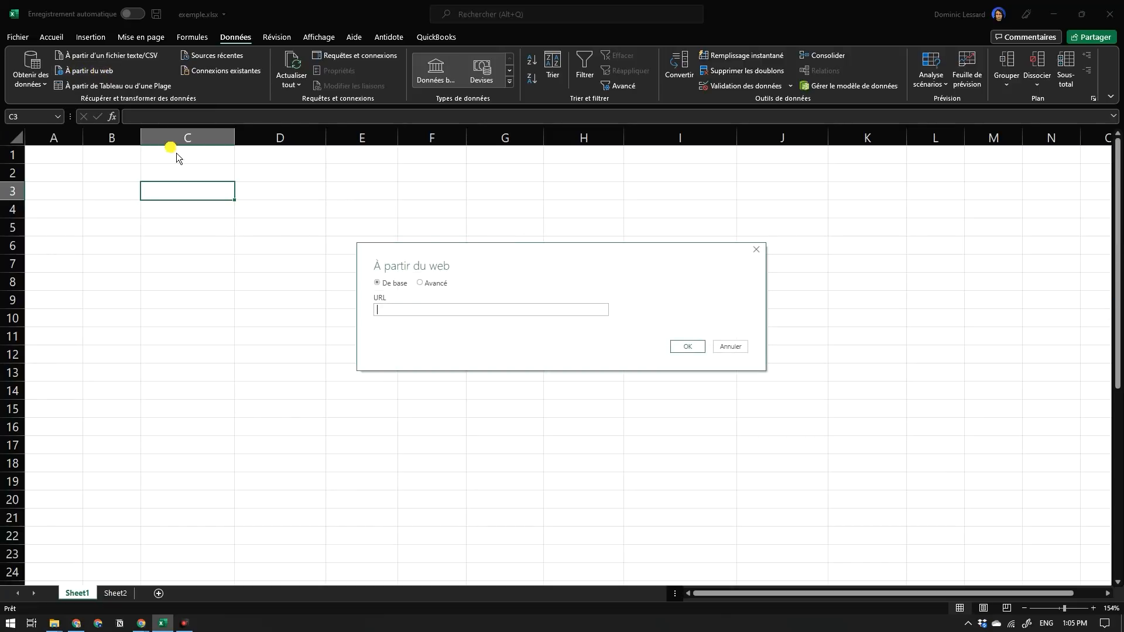
type("https://fr.wikipedia.org/wiki/Produit_int%C3%A9rieur_brut")
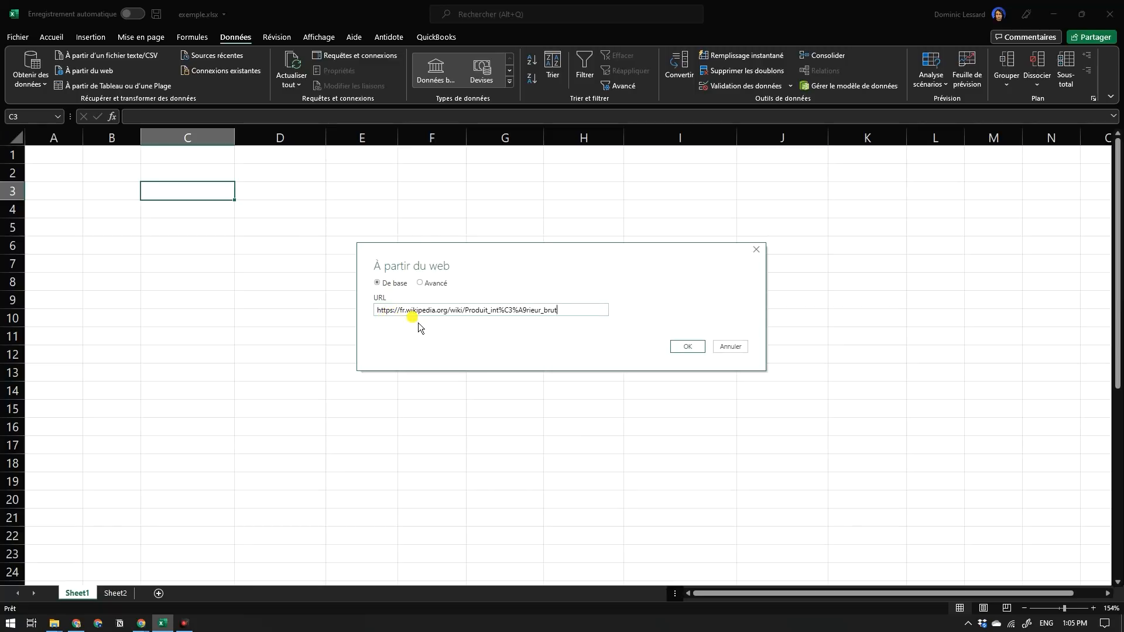
left_click(690, 348)
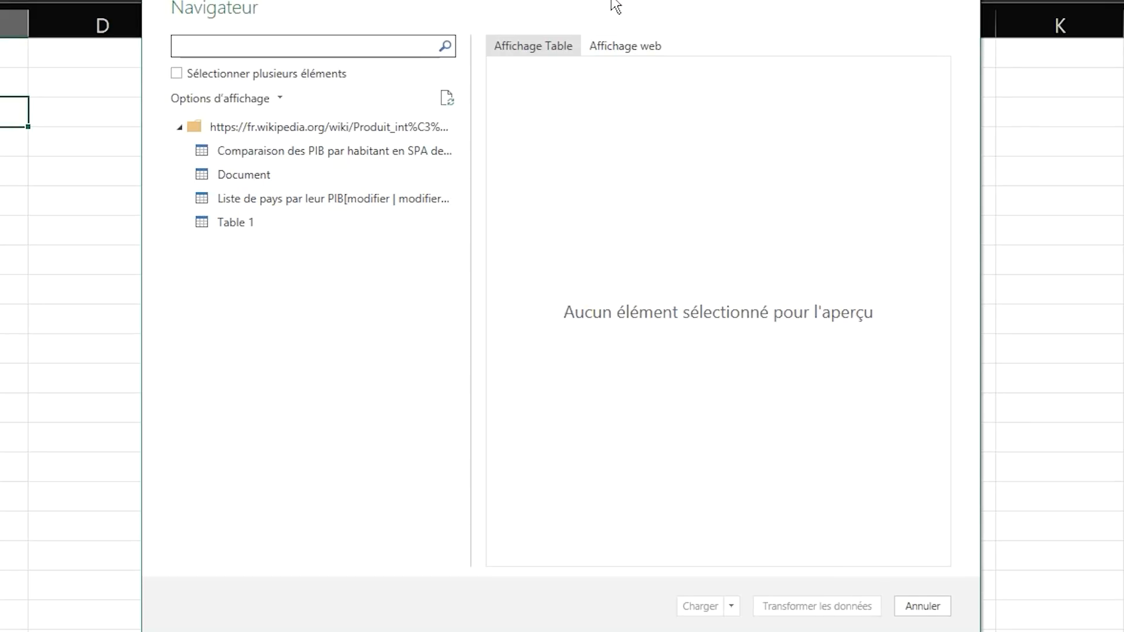
Preview the tables found on the page and load "Liste de pays par leur PIB" into a new worksheet.
left_click(305, 141)
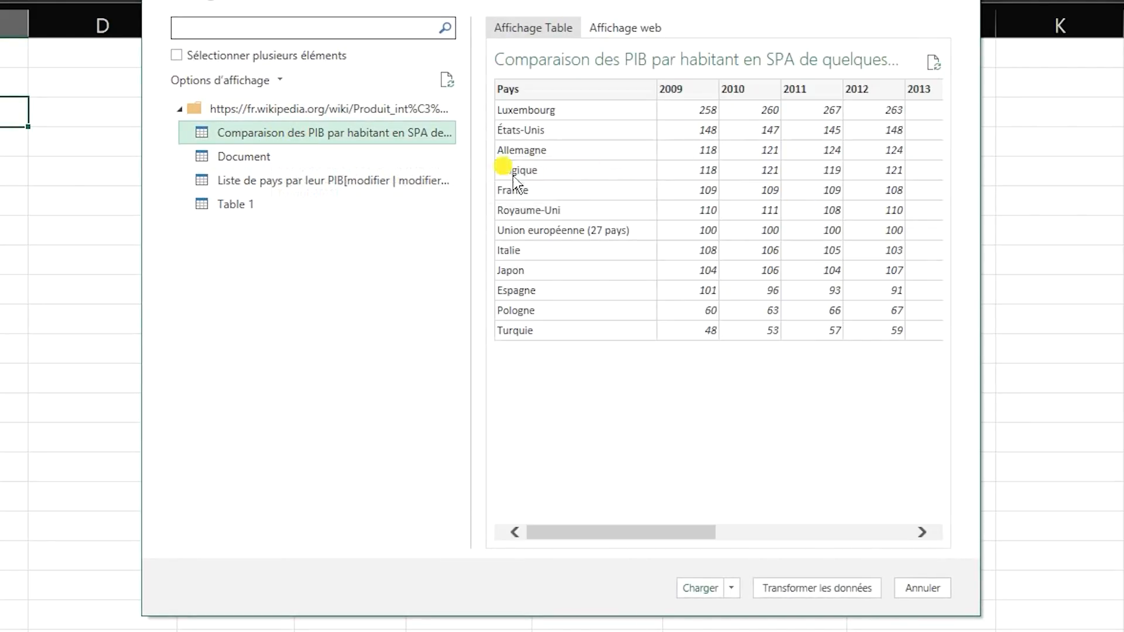
left_click(331, 166)
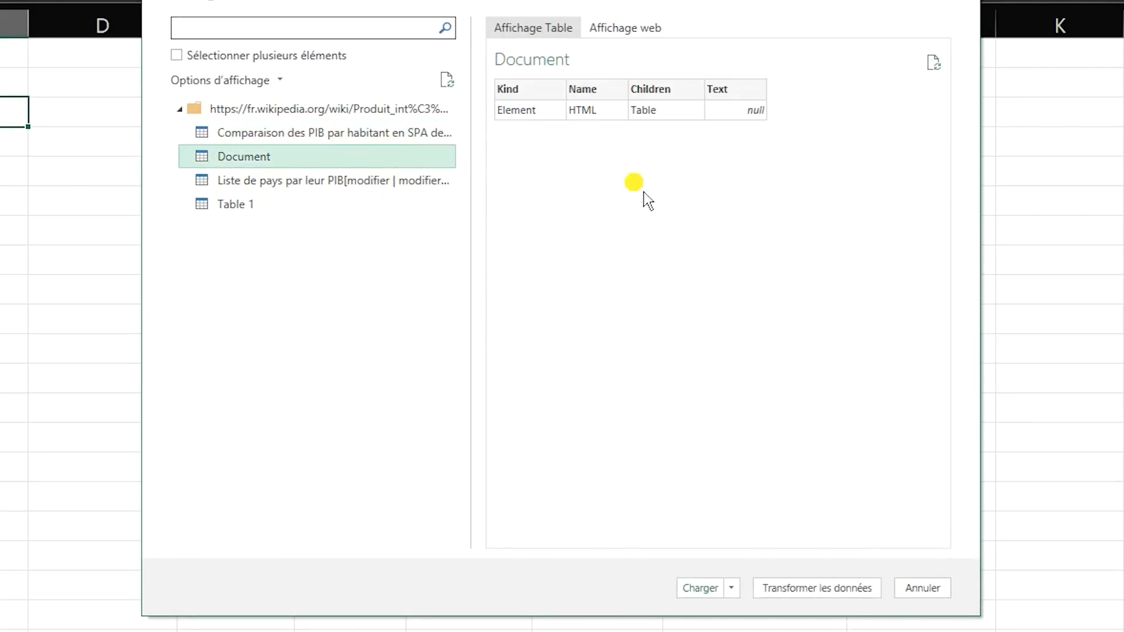
left_click(412, 184)
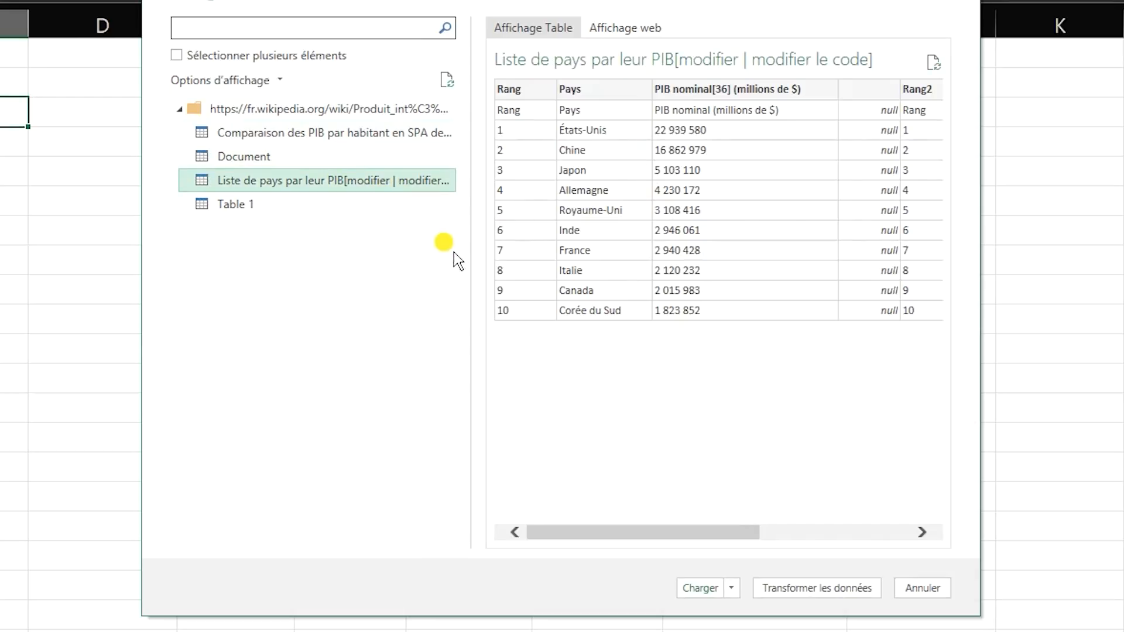
left_click(298, 208)
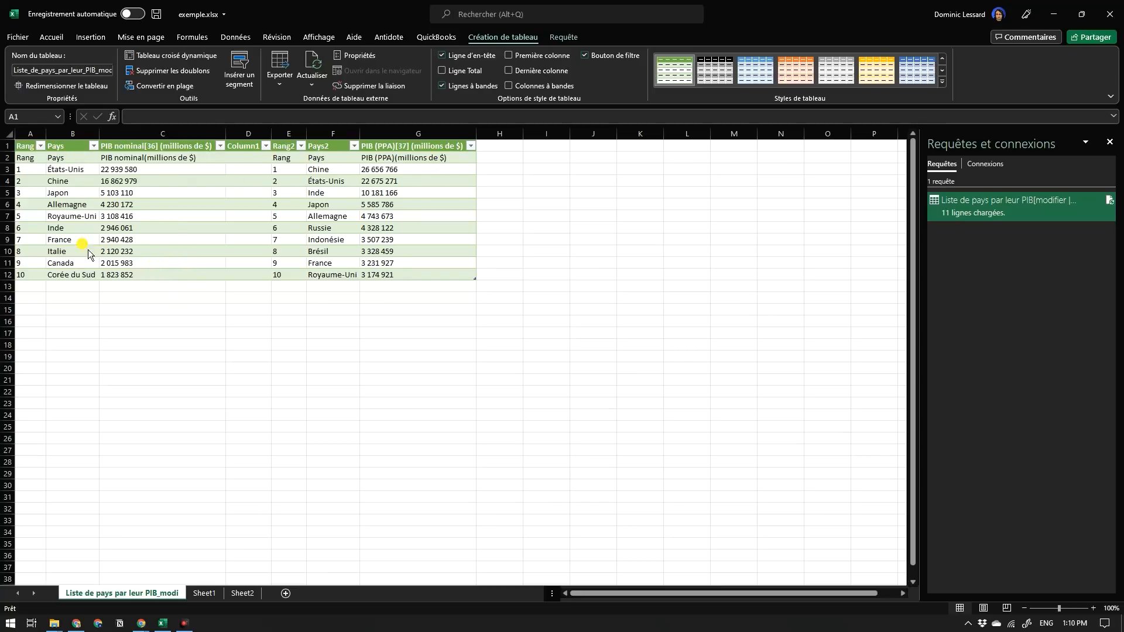
left_click(123, 595)
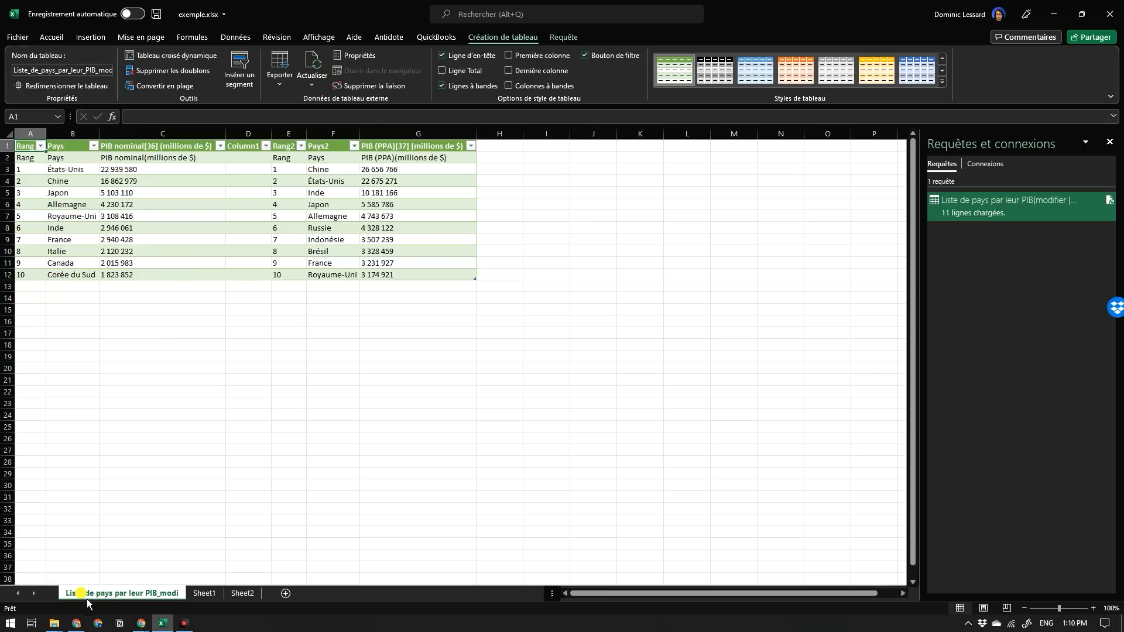
left_click(495, 297)
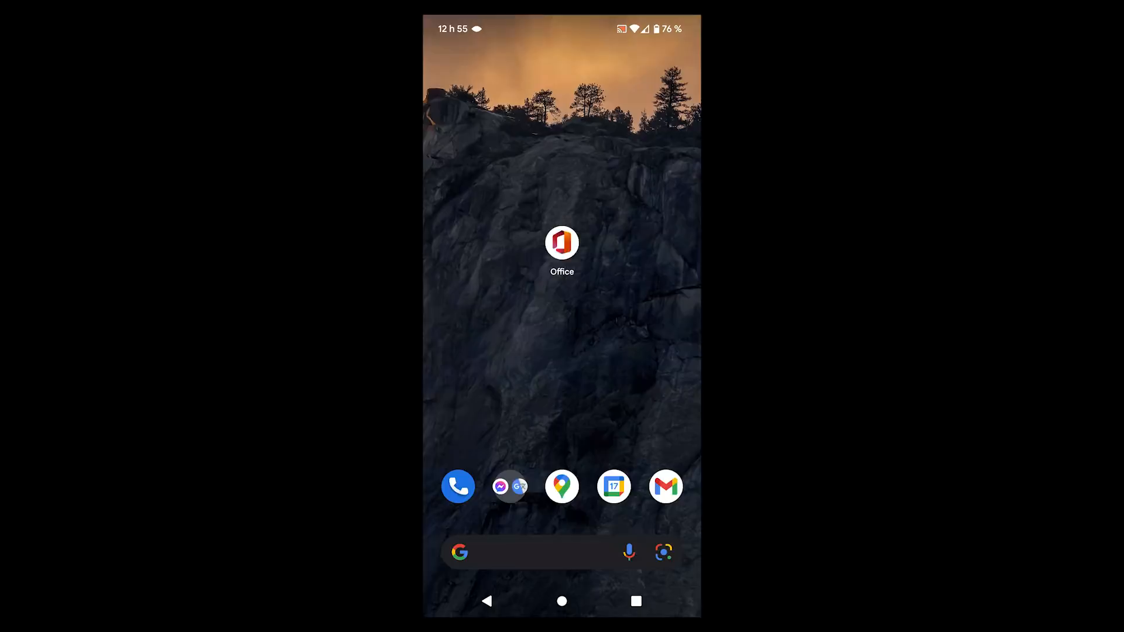
Switch to the Office mobile app and start the "Image en tableau" action to capture the printed table.
left_click(563, 243)
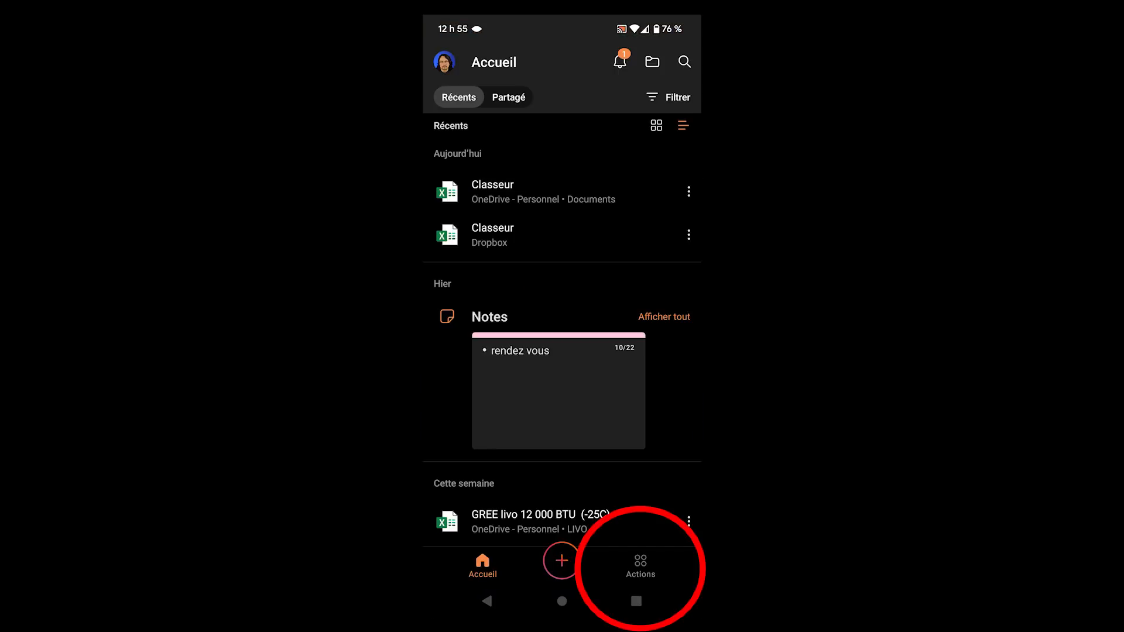
left_click(640, 565)
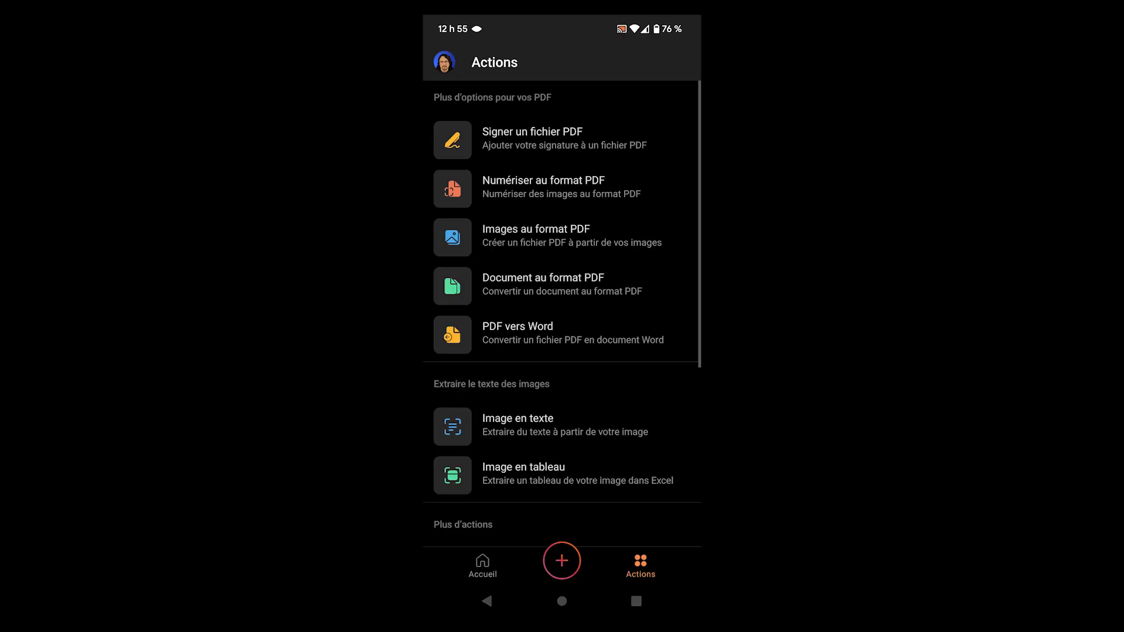
scroll(563, 313, "down", 4)
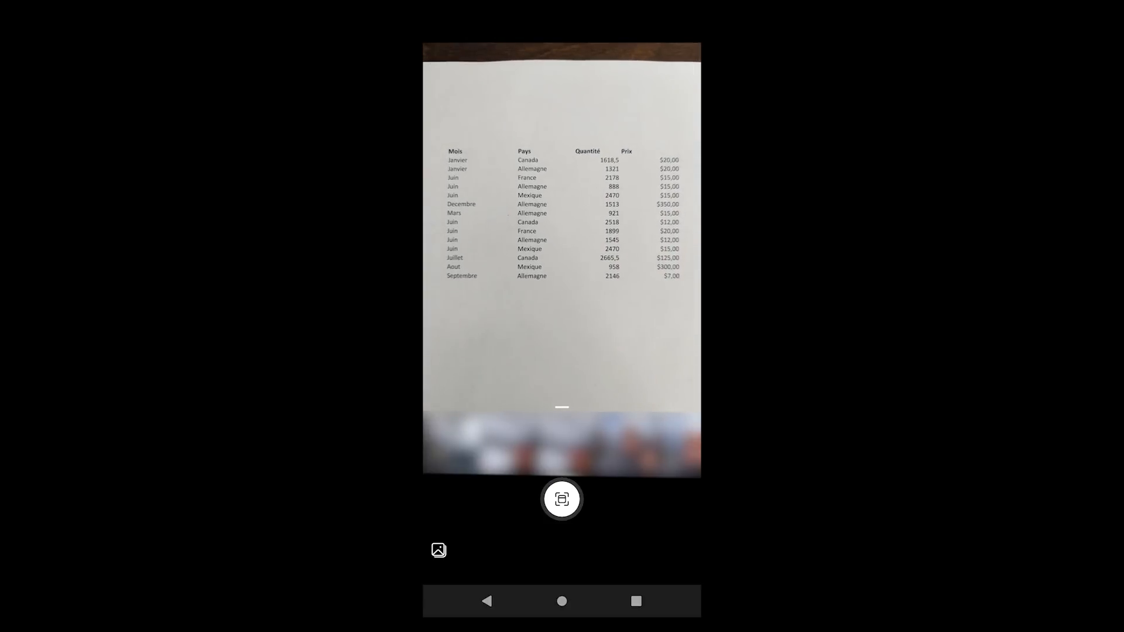
Crop the photo to the printed table and open the extracted table as an Excel workbook.
left_click_drag(562, 142, 562, 223)
left_click_drag(562, 458, 562, 361)
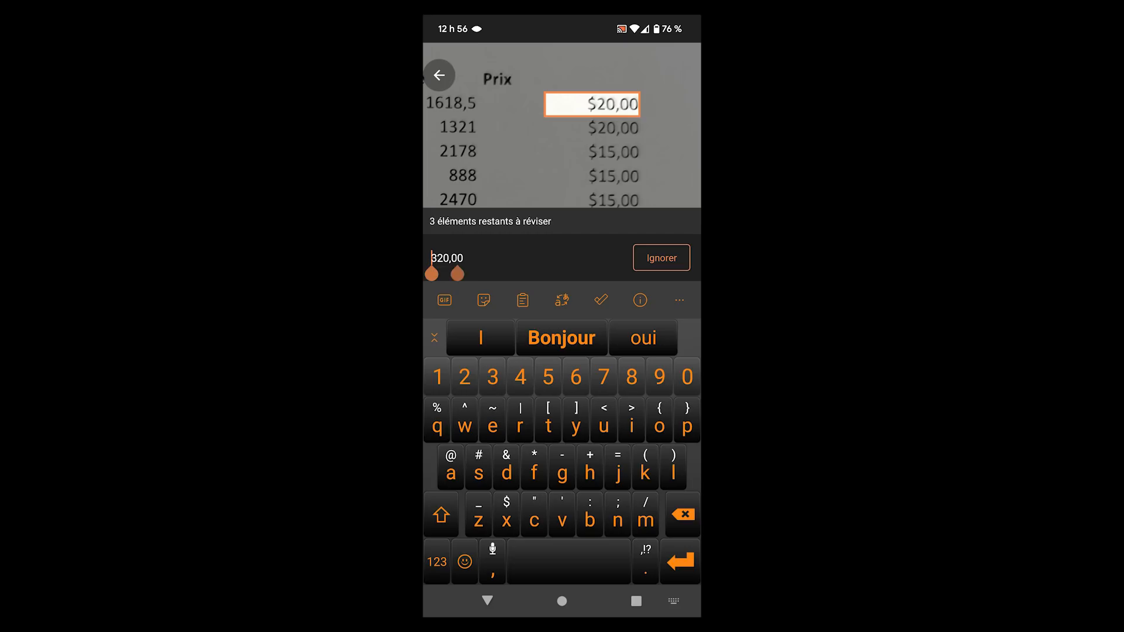
left_click(432, 258)
left_click_drag(432, 274, 438, 274)
key("BackSpace")
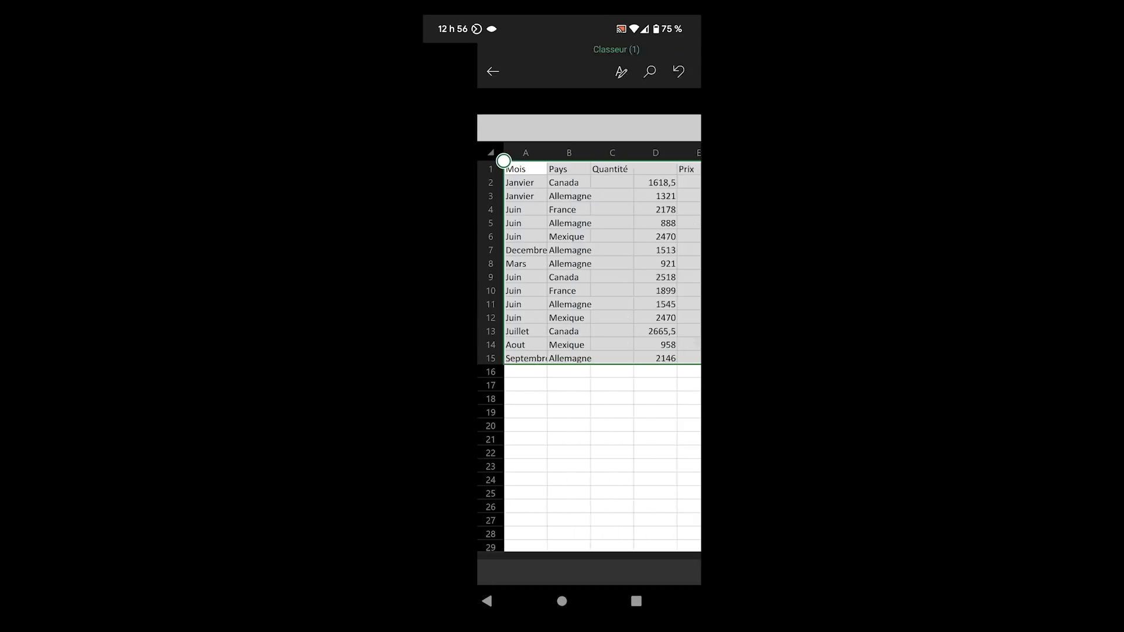
left_click(648, 519)
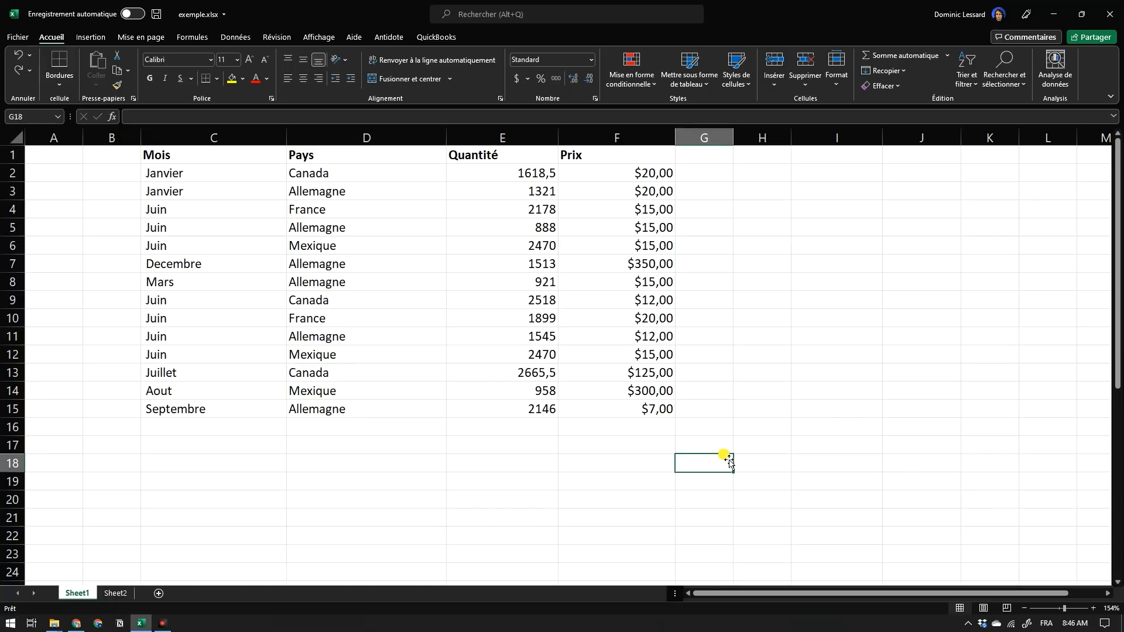
left_click(639, 146)
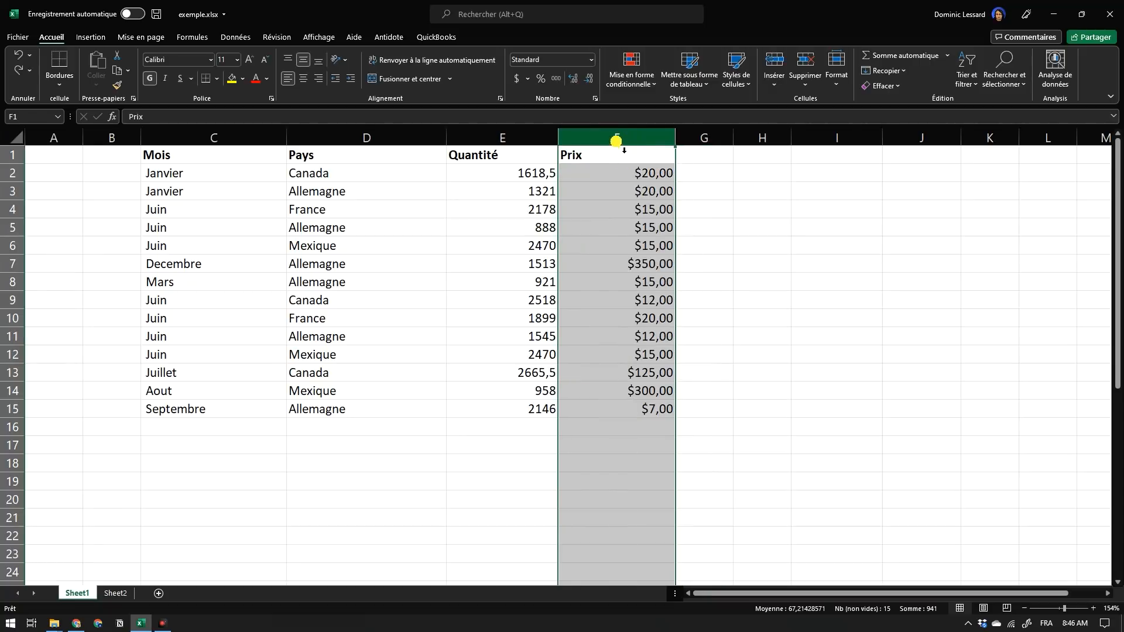
left_click_drag(620, 139, 273, 140)
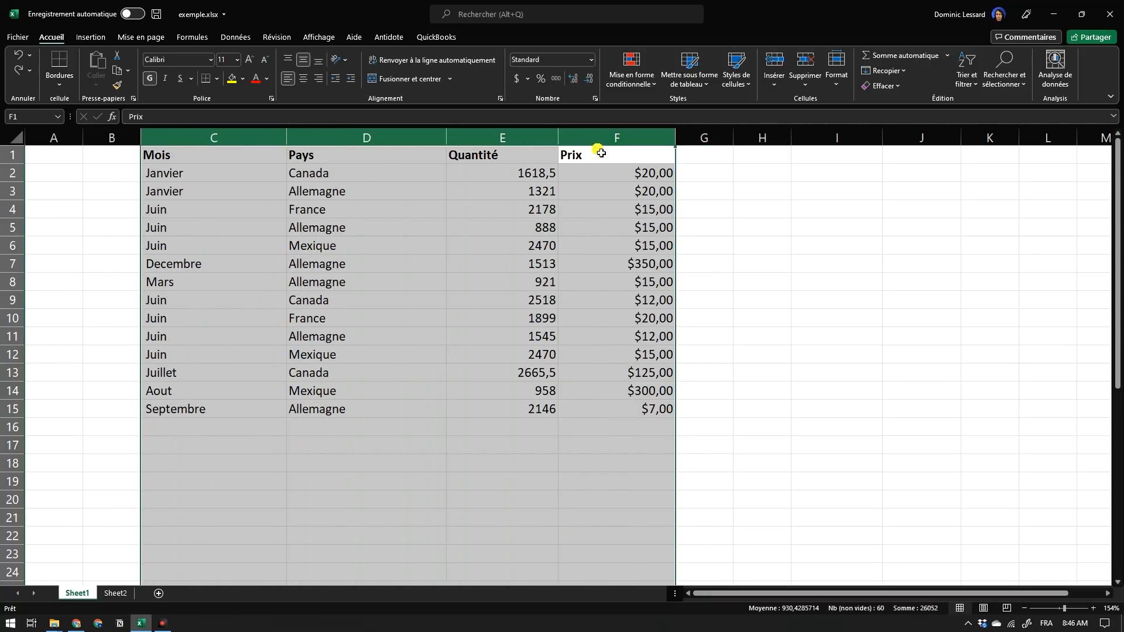
left_click(705, 170)
left_click(635, 143)
left_click(237, 141, "shift")
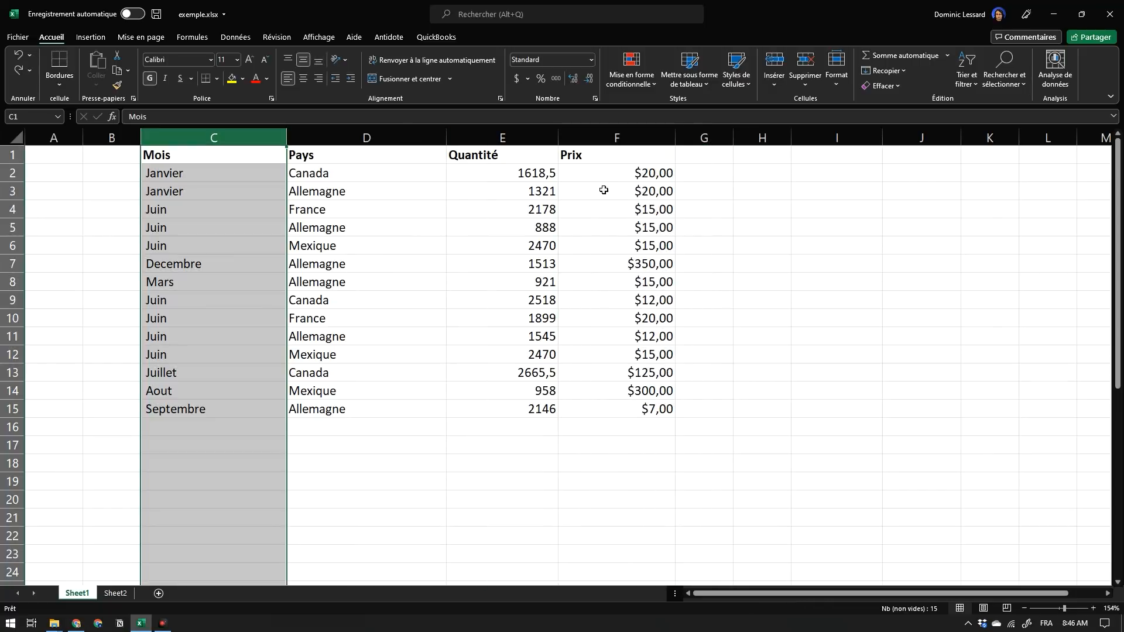
left_click(636, 144)
left_click(250, 142)
left_click(616, 139)
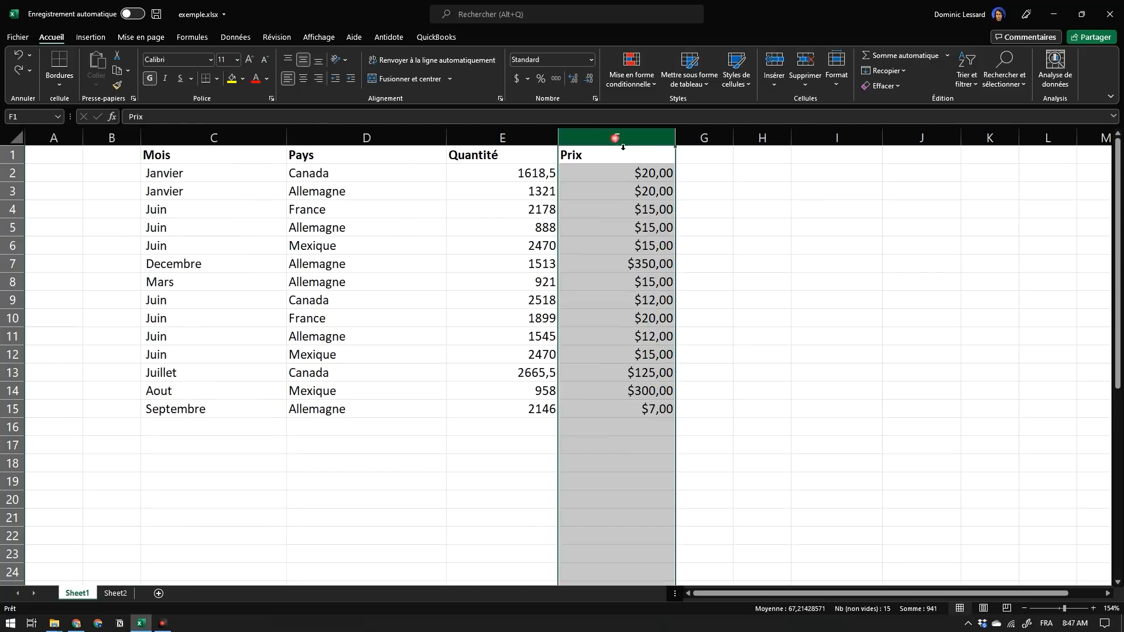
left_click(756, 244)
left_click(617, 140)
left_click(761, 209)
Move the Prix column between the Mois and Pays columns without overwriting any data.
left_click(644, 140)
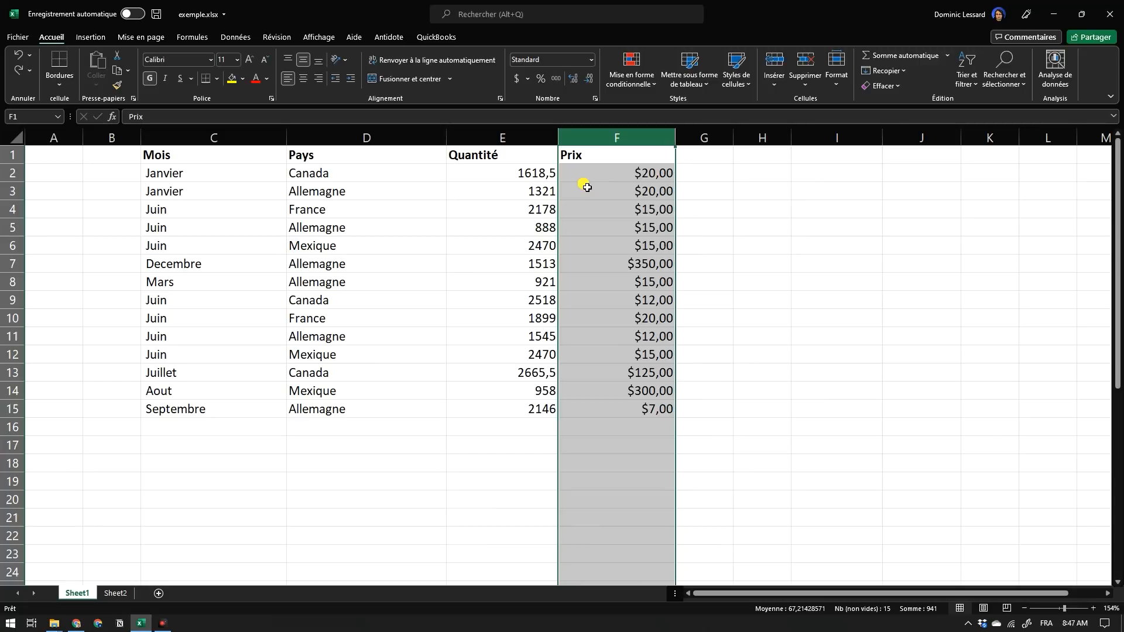
key("shift")
left_click_drag(564, 187, 473, 185)
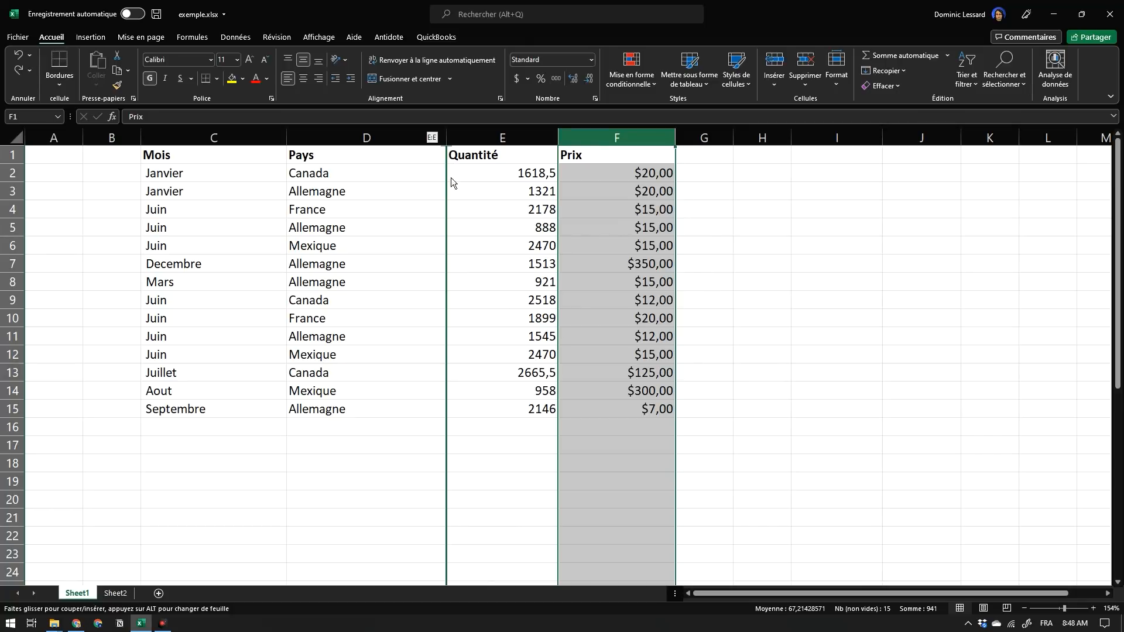
left_click_drag(439, 352, 322, 247)
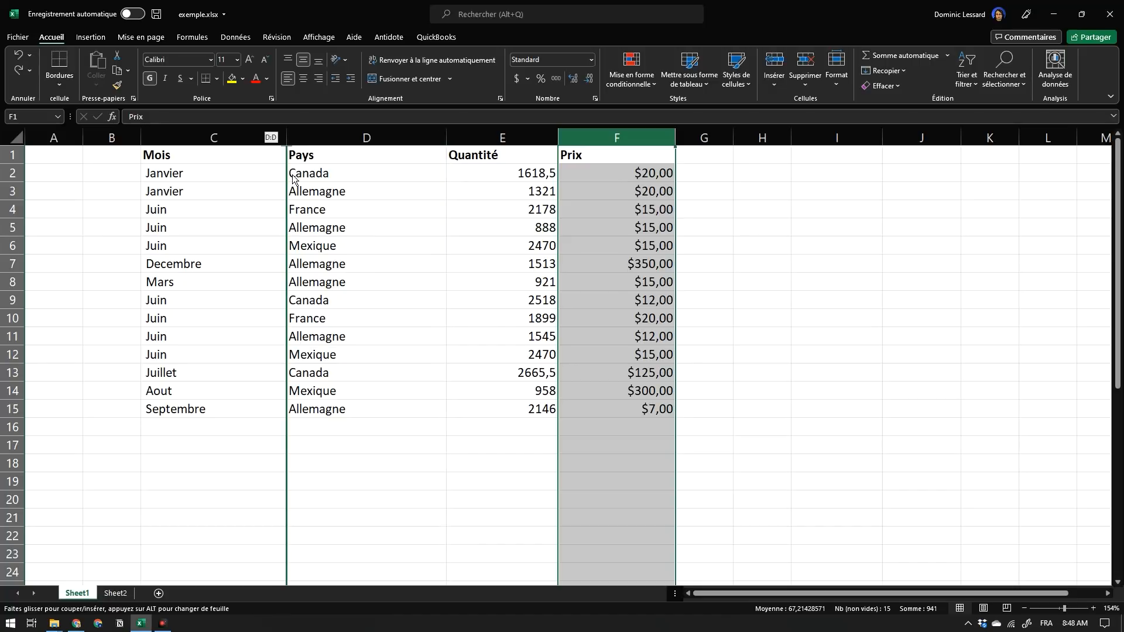
left_click_drag(293, 178, 293, 178)
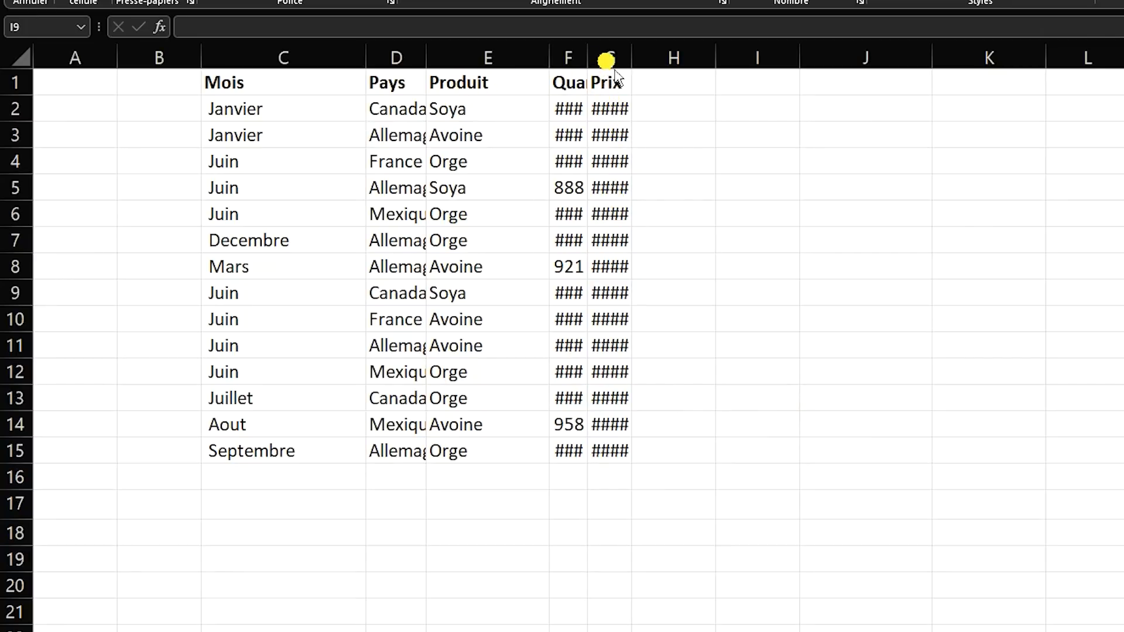
Widen the Prix and Quantité columns by hand and undo both width changes.
left_click(631, 60)
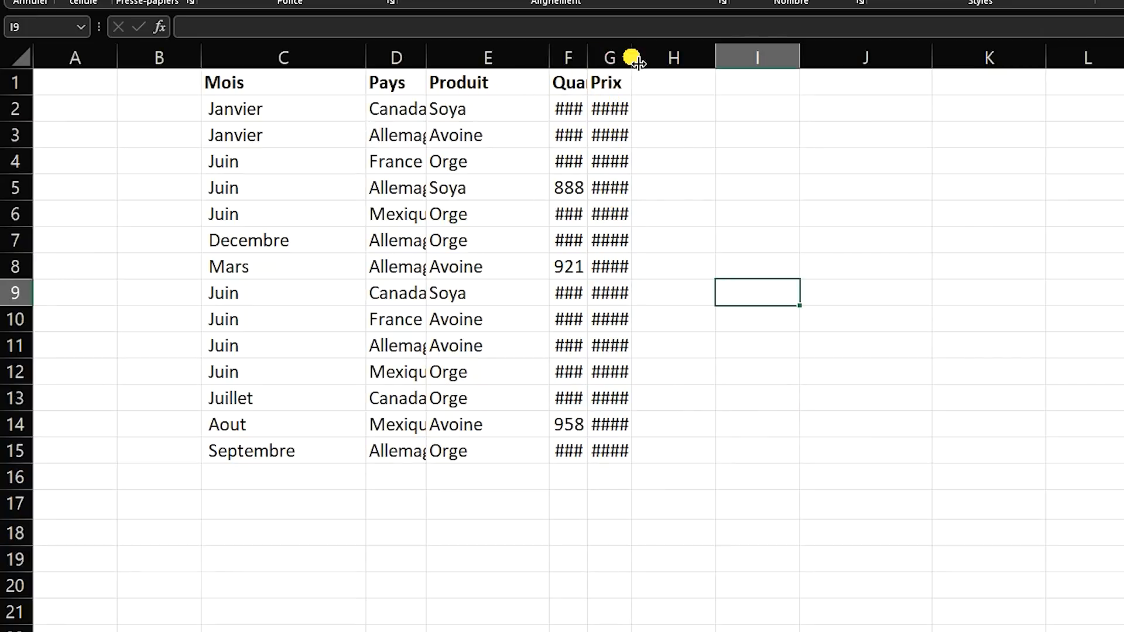
left_click_drag(631, 59, 668, 58)
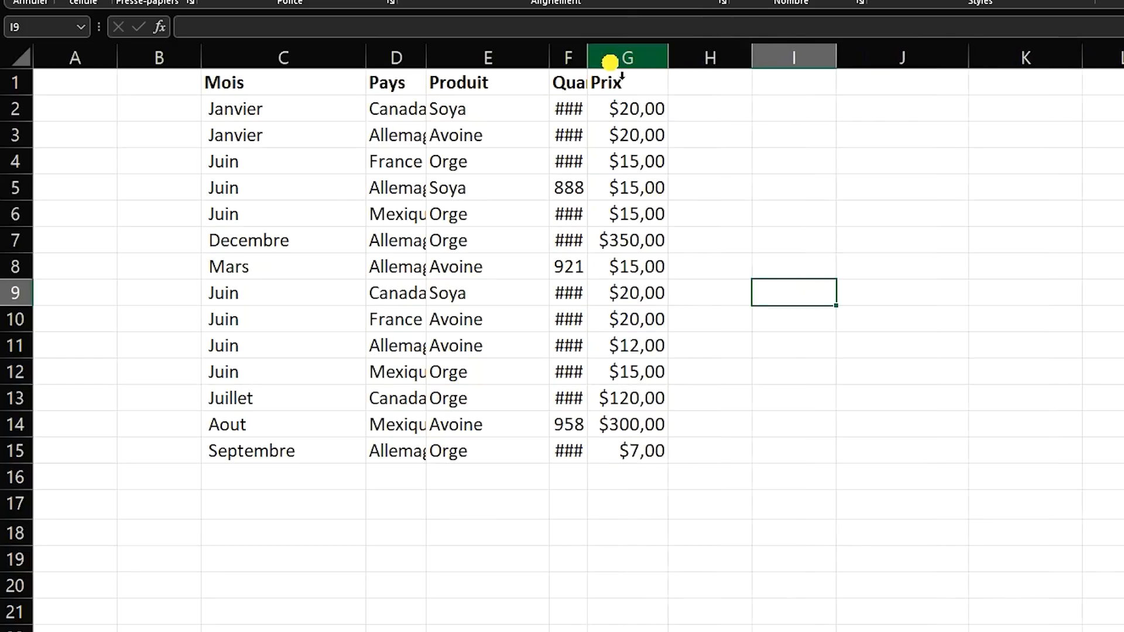
left_click_drag(587, 56, 615, 60)
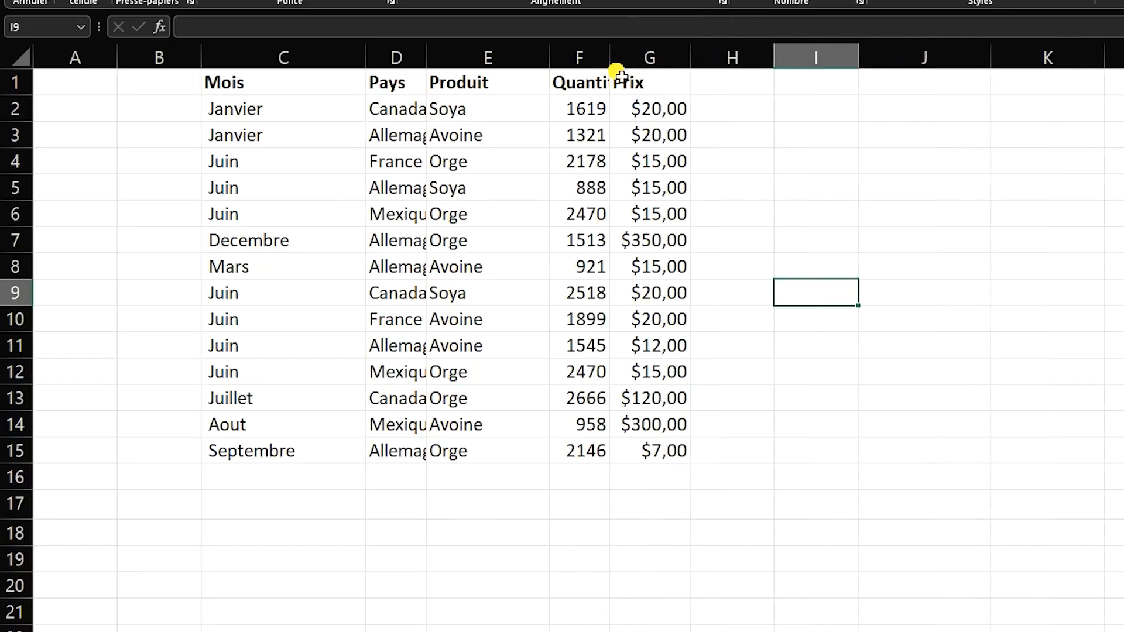
key("ctrl+z")
key("ctrl+z")
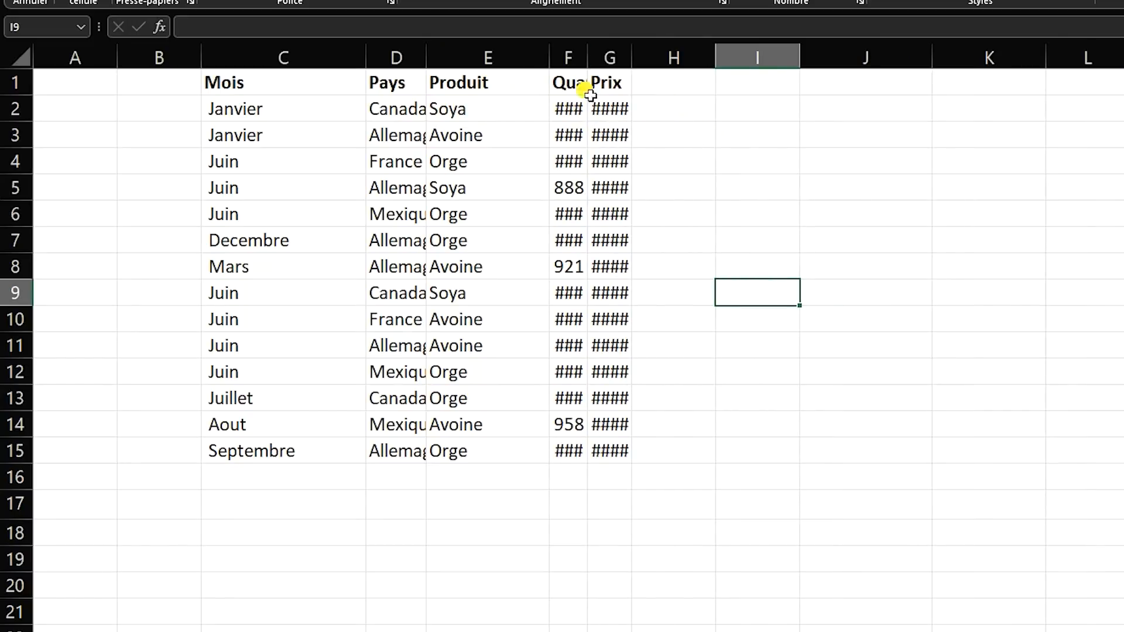
Autofit the width of the Prix column to its contents and undo the change.
left_click(609, 57)
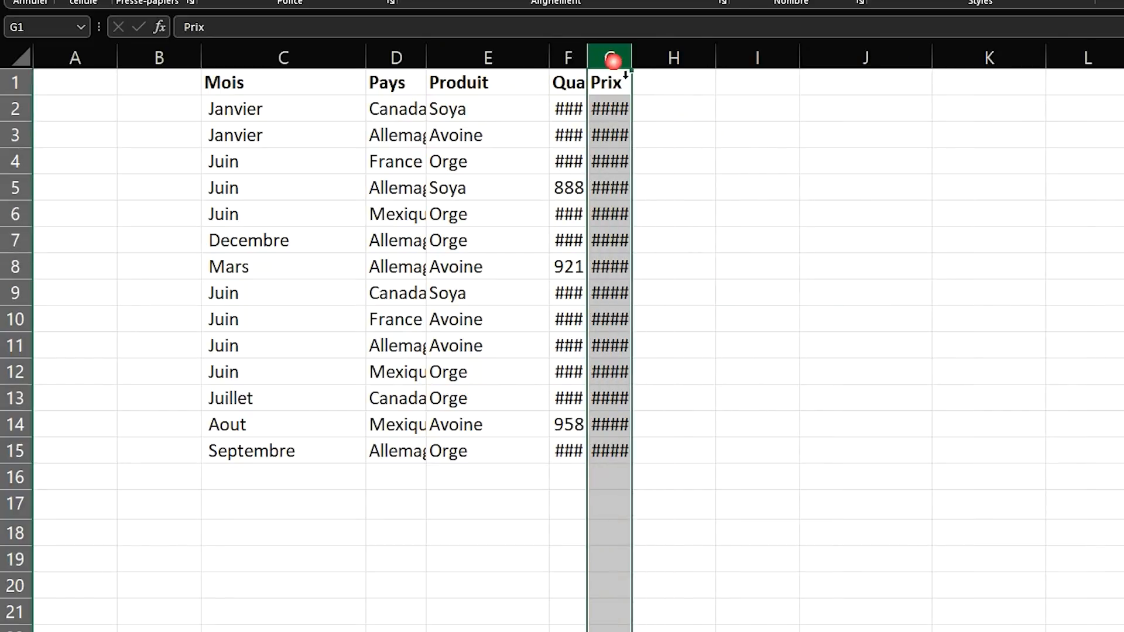
mouse_move(631, 57)
left_mouse_down()
mouse_move(667, 68)
mouse_move(637, 77)
left_mouse_up()
left_click(695, 188)
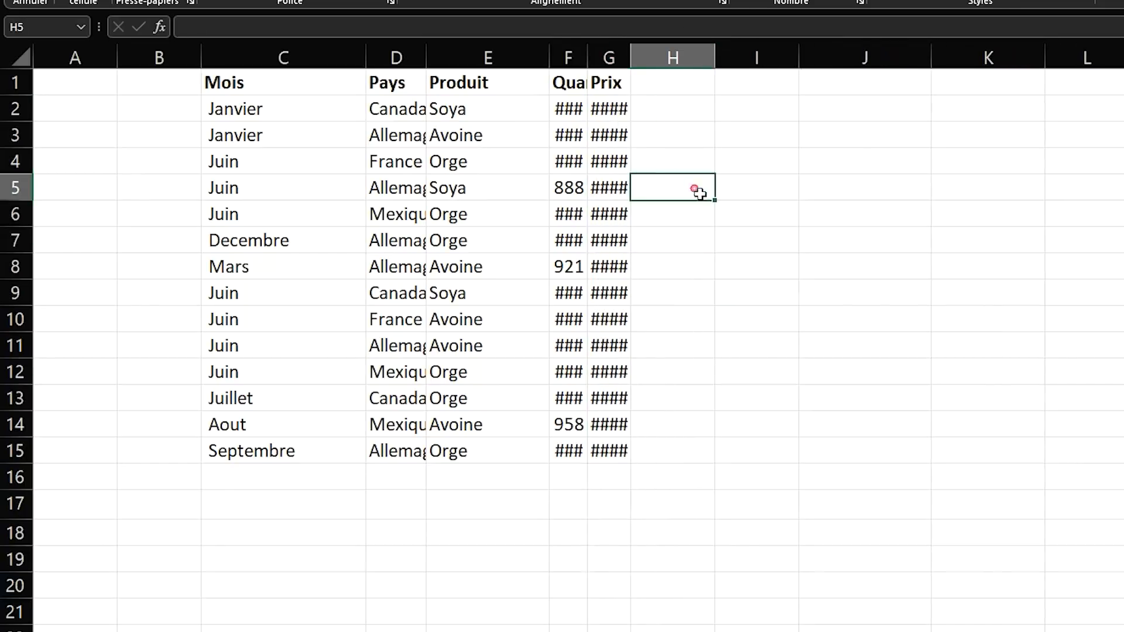
left_click(609, 58)
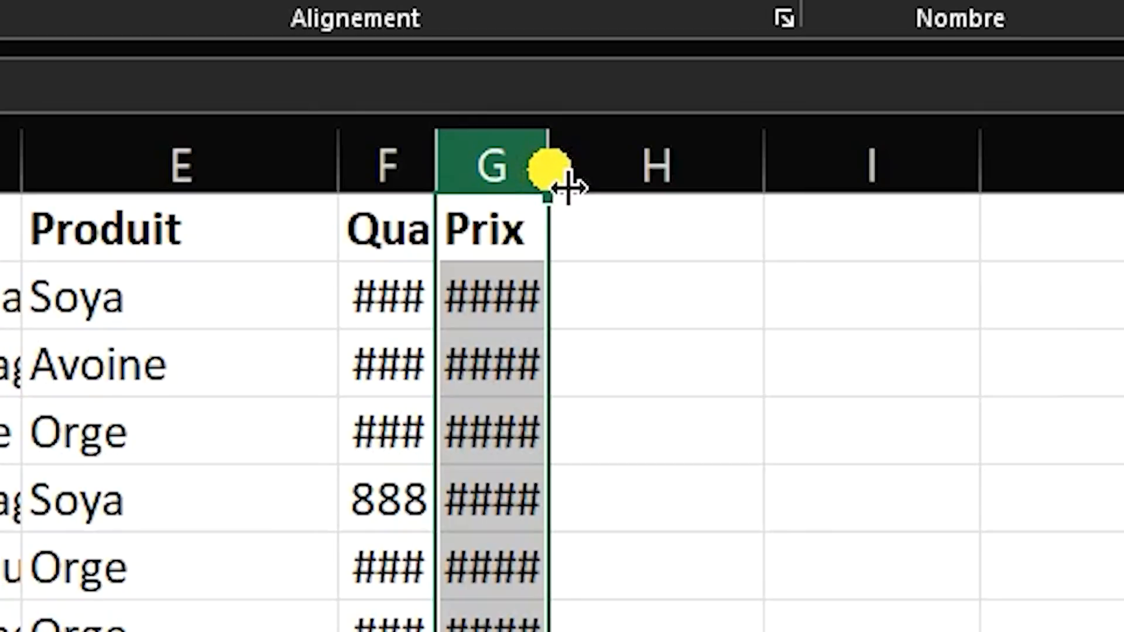
double_click(562, 179)
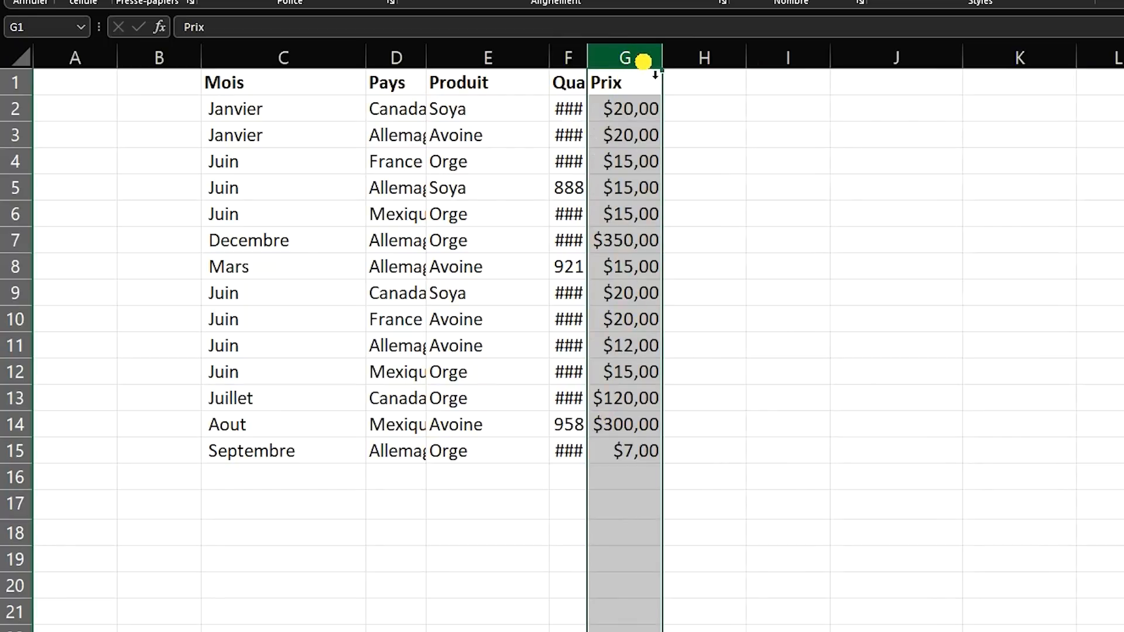
left_click(711, 217)
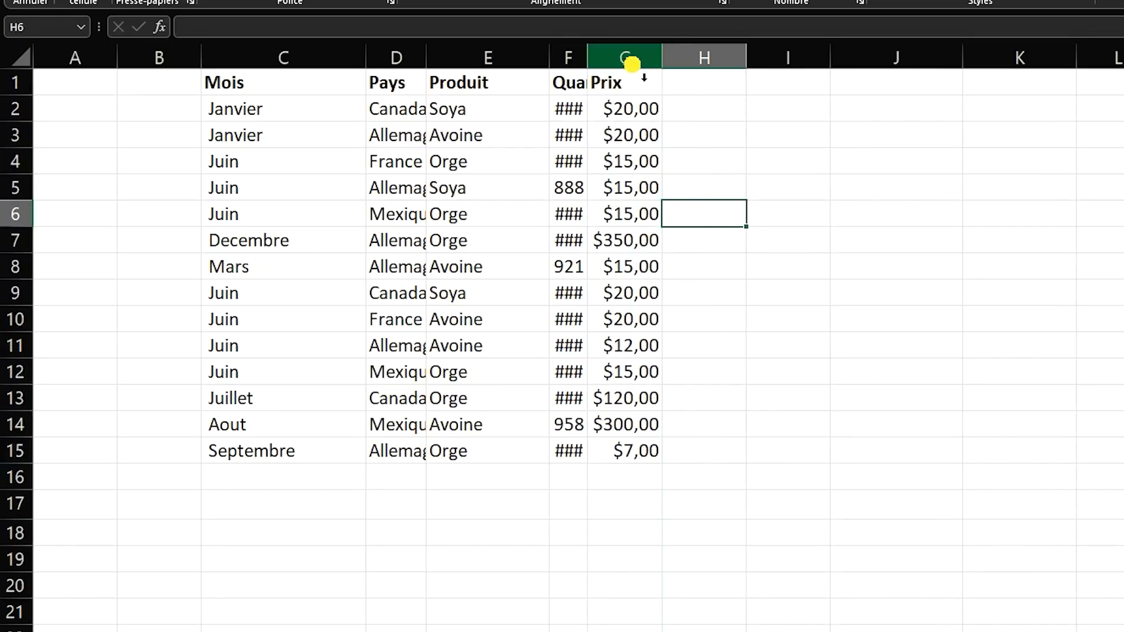
key("ctrl+z")
left_click(689, 189)
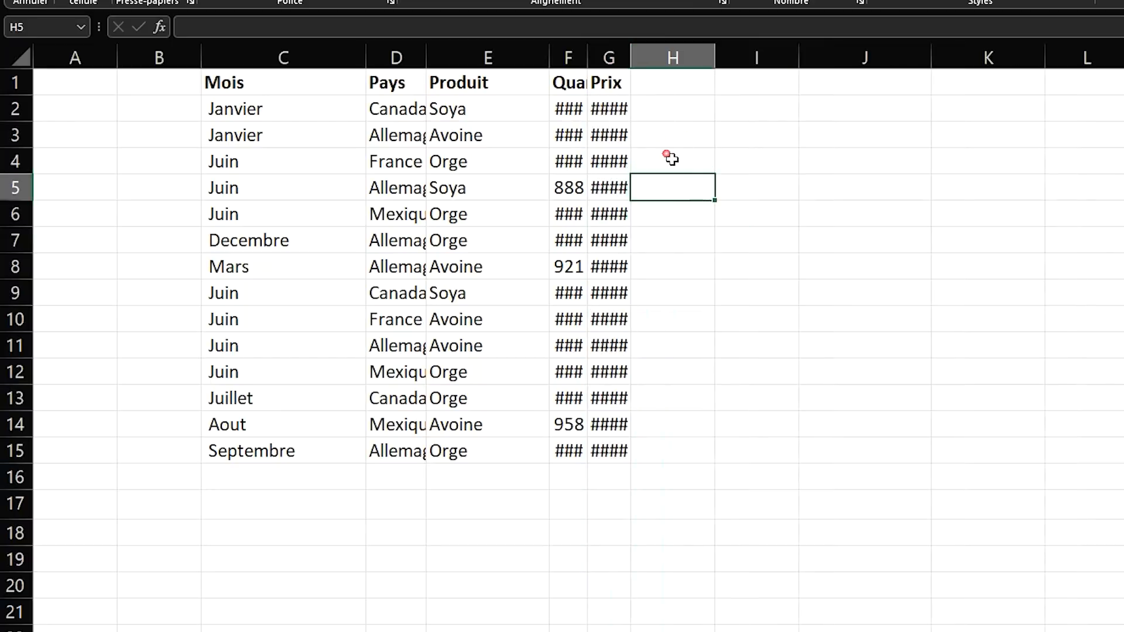
Autofit the width of every column in the sheet to its contents at once.
left_click(20, 60)
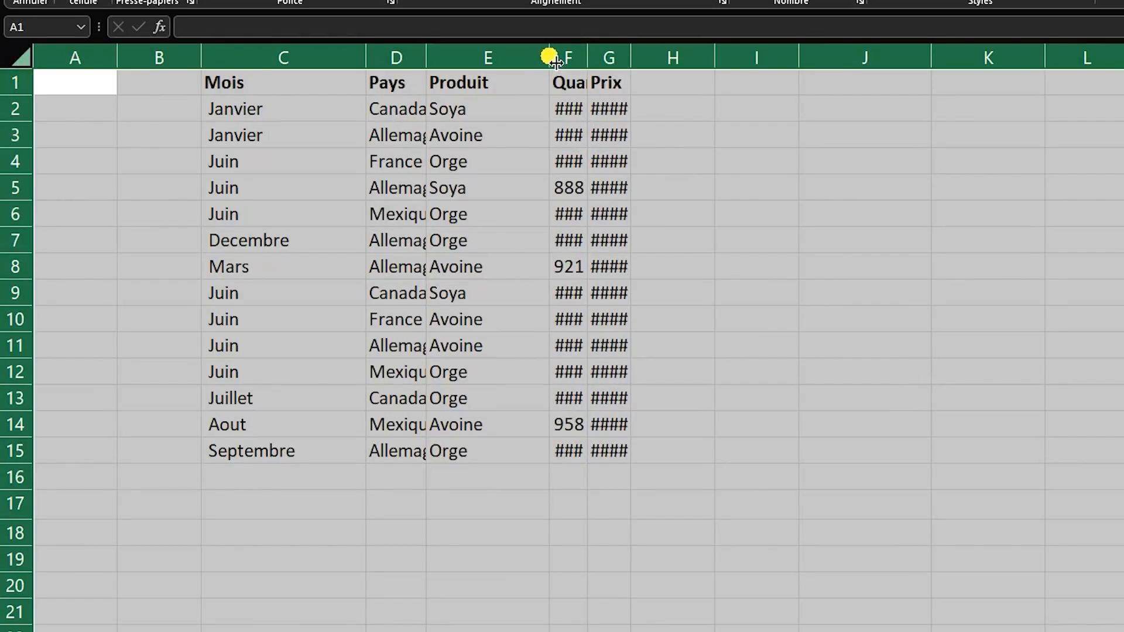
double_click(366, 57)
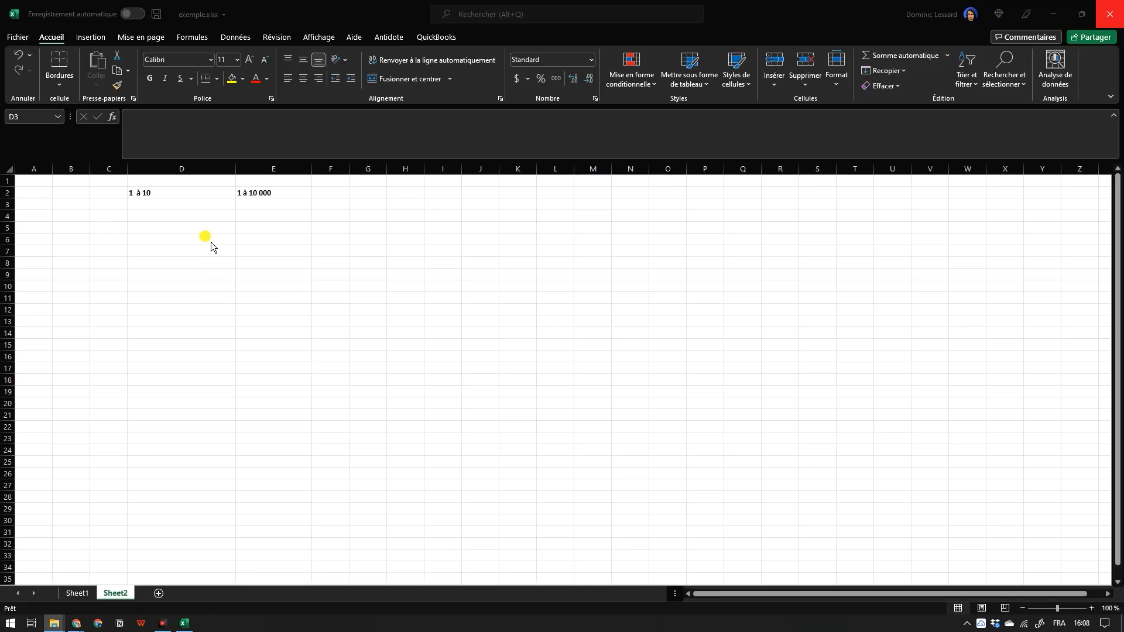
Enter 1 in cell D3, below the "1 à 10" heading on Sheet2.
left_click(197, 208)
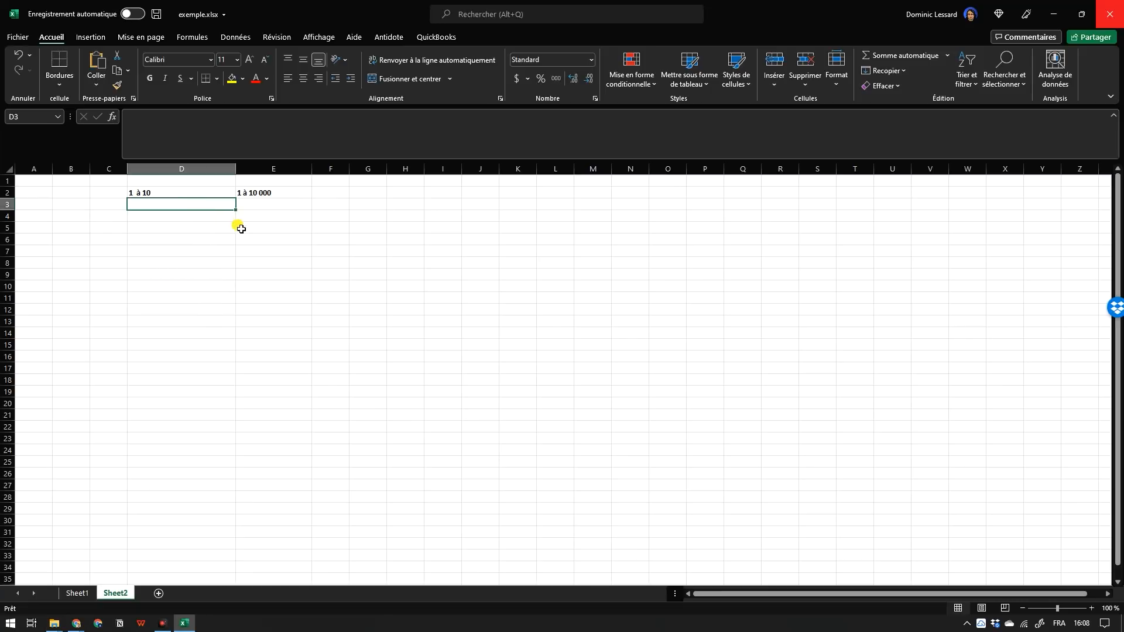
left_click(201, 250)
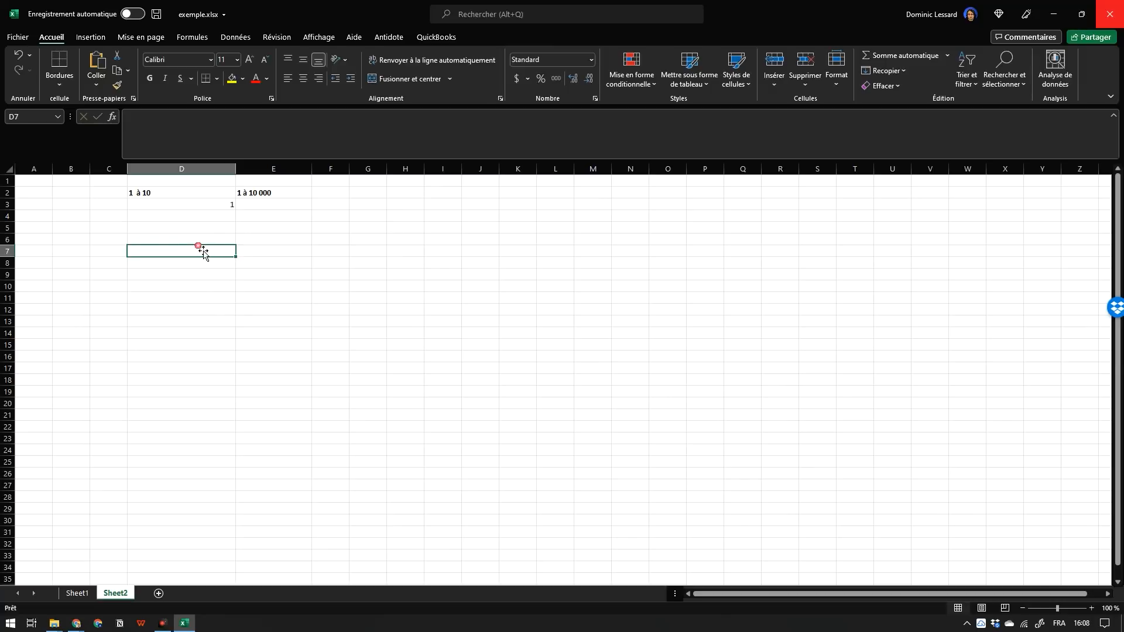
left_click(226, 210)
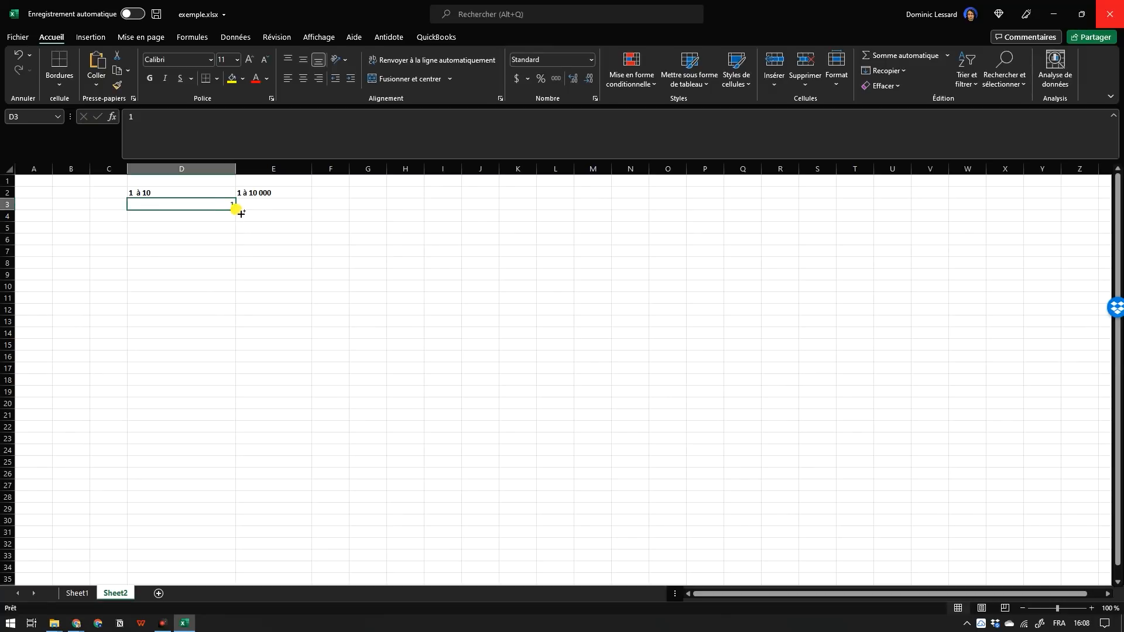
Fill a series from 1 to 15 down from cell D3 to D17 and undo the fill.
left_click_drag(235, 209, 233, 376)
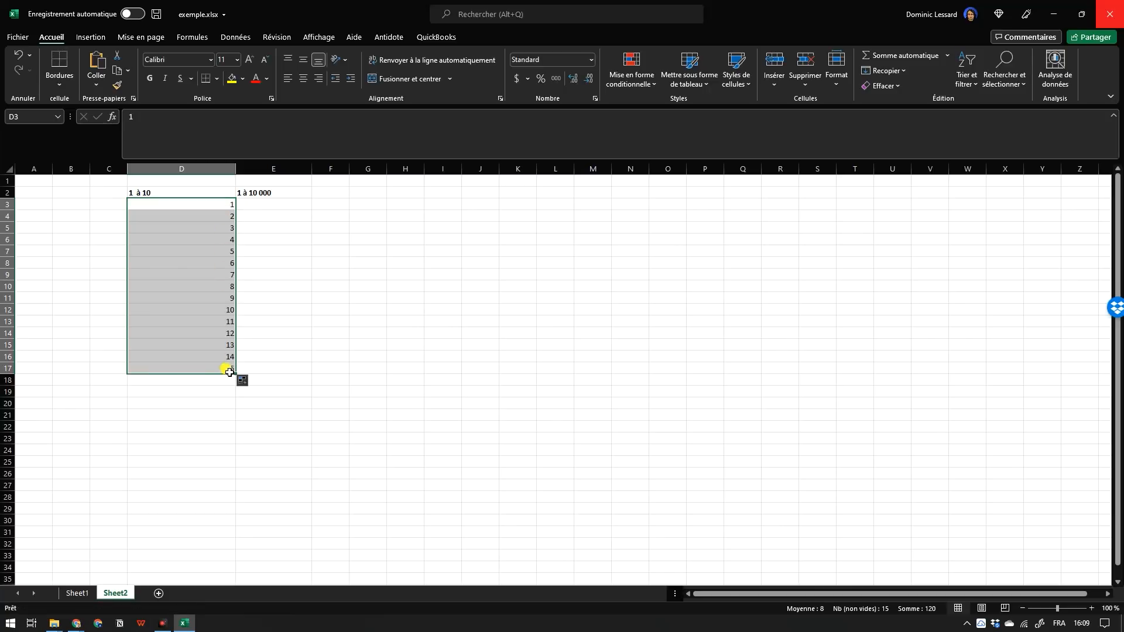
left_click(336, 344)
key("ctrl+z")
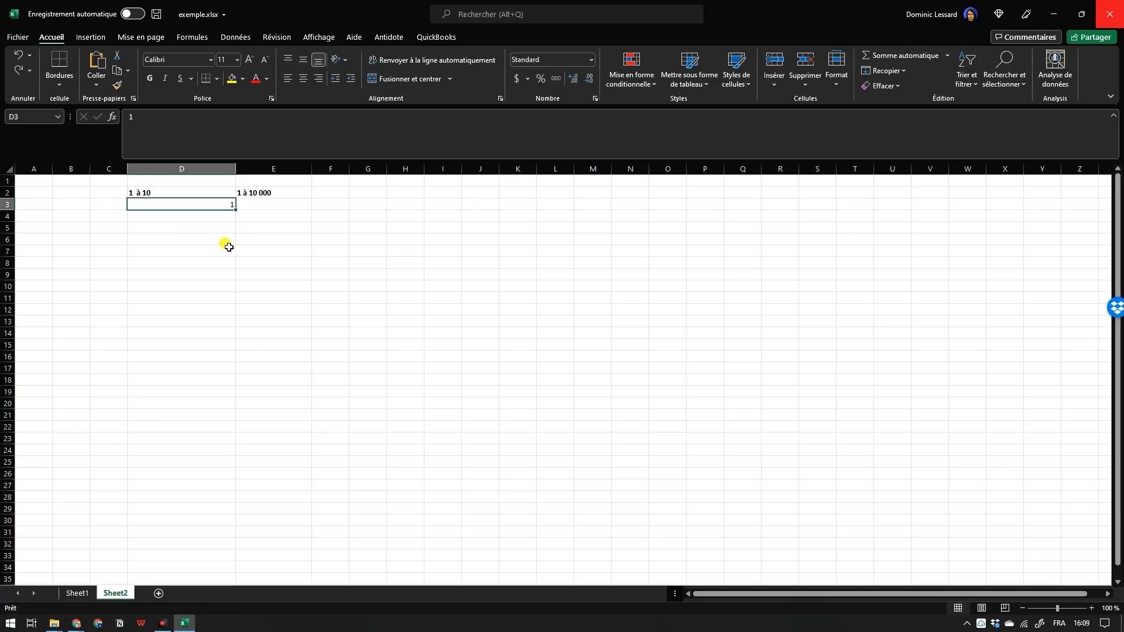
Enter 2 in cell D4 and extend the series from D3:D4 down to 16 in cell D18.
left_click(226, 226)
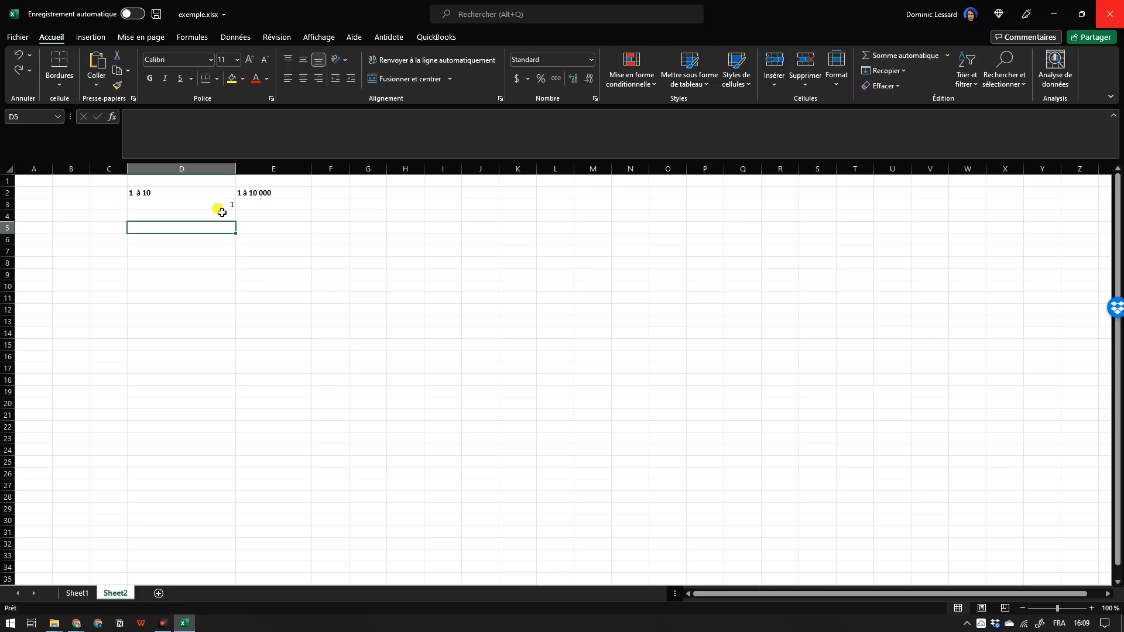
left_click(223, 207)
left_click(223, 218)
type("2")
key("Return")
left_click_drag(228, 205, 237, 386)
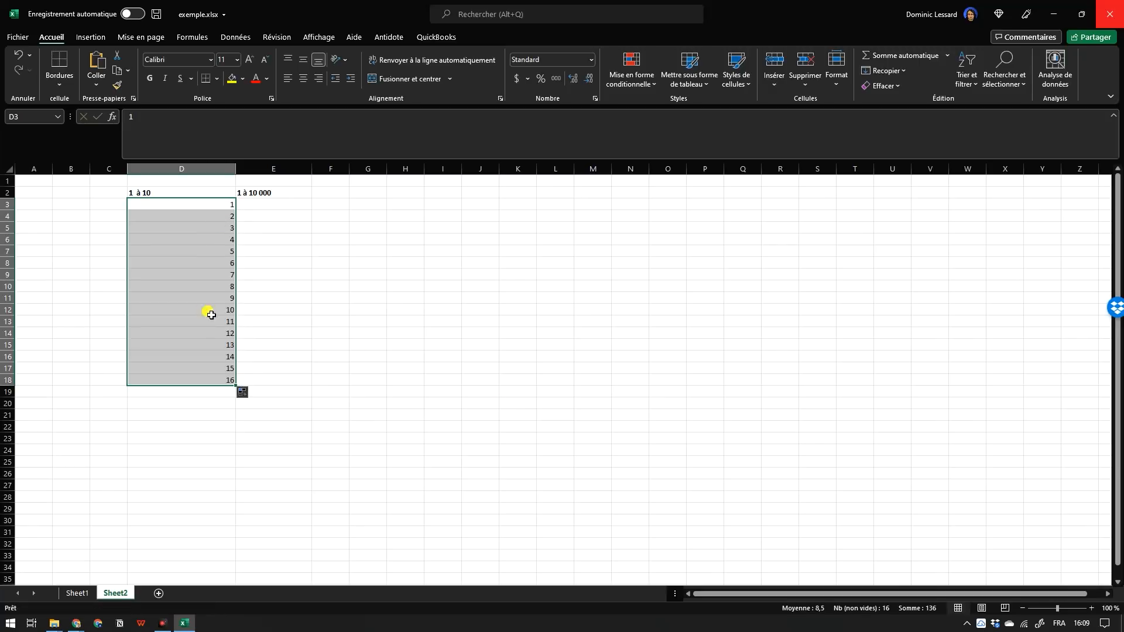
Clear the filled numbers in D4:D18, keeping only the starting 1 in D3.
left_click(258, 347)
left_click_drag(214, 219, 226, 384)
key("Delete")
left_click(302, 251)
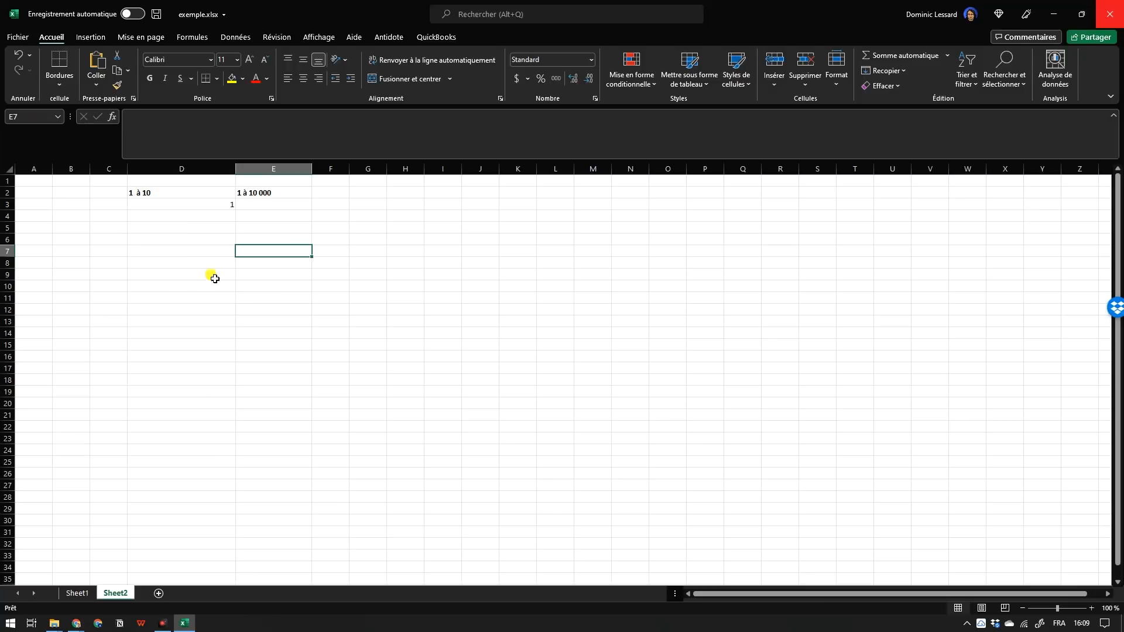
Enter 1 in cell E3, below the "1 à 10 000" heading.
left_click(280, 209)
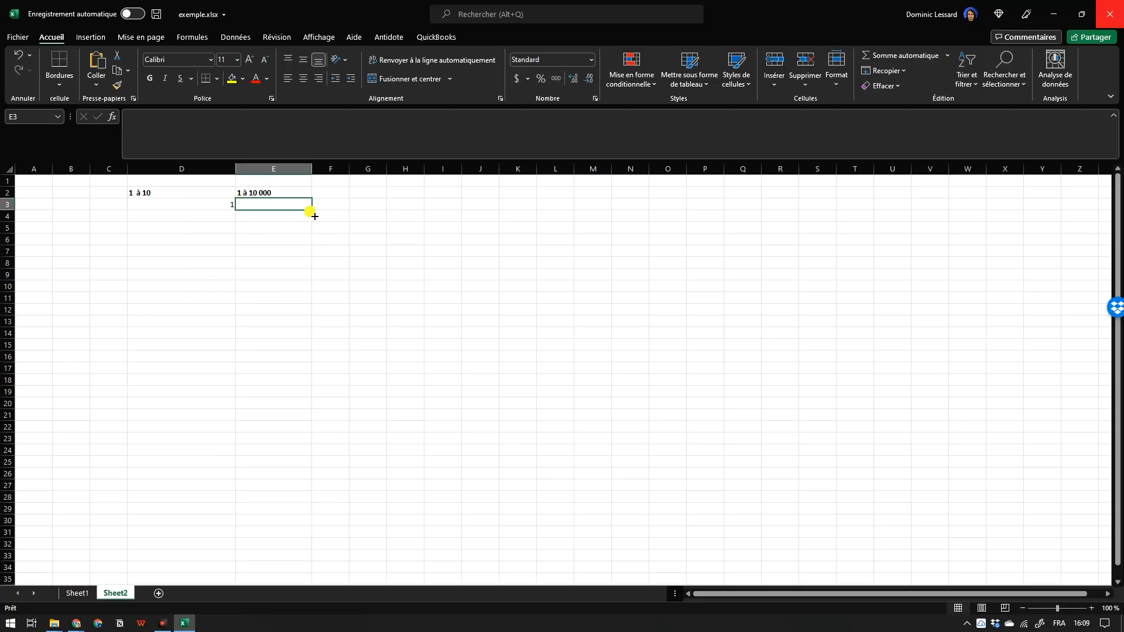
mouse_move(315, 216)
left_mouse_down()
mouse_move(314, 537)
mouse_move(296, 222)
left_mouse_up()
left_click(289, 258)
left_click(281, 209)
type("1")
left_click(293, 273)
Generate a linear series down the column from cell E3 with a step value of 1.
left_click(296, 205)
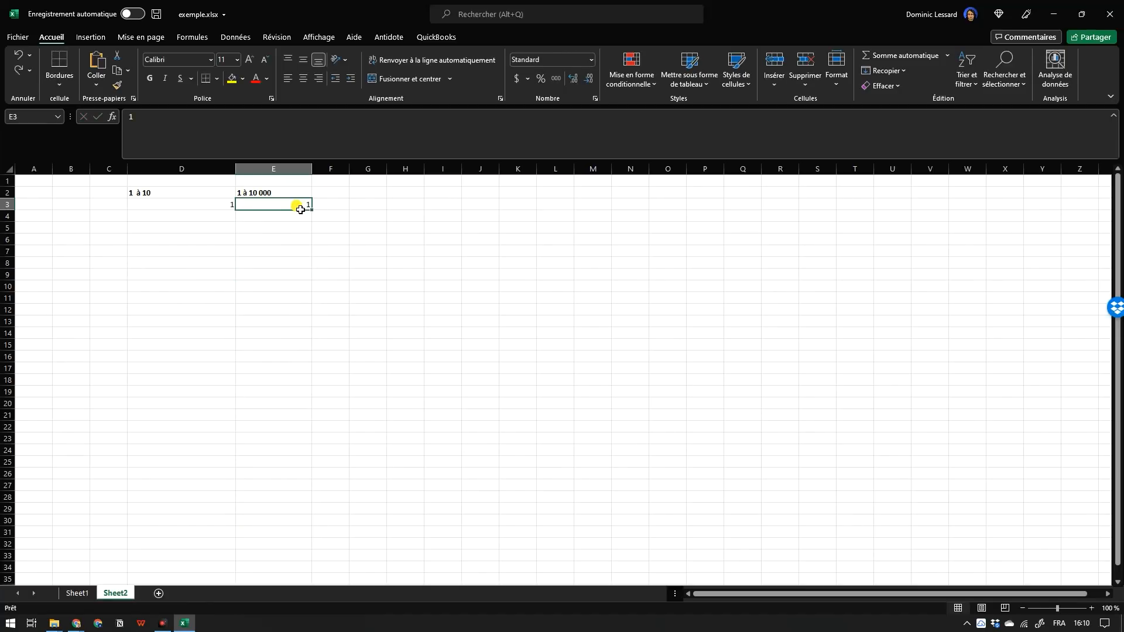
left_click(907, 73)
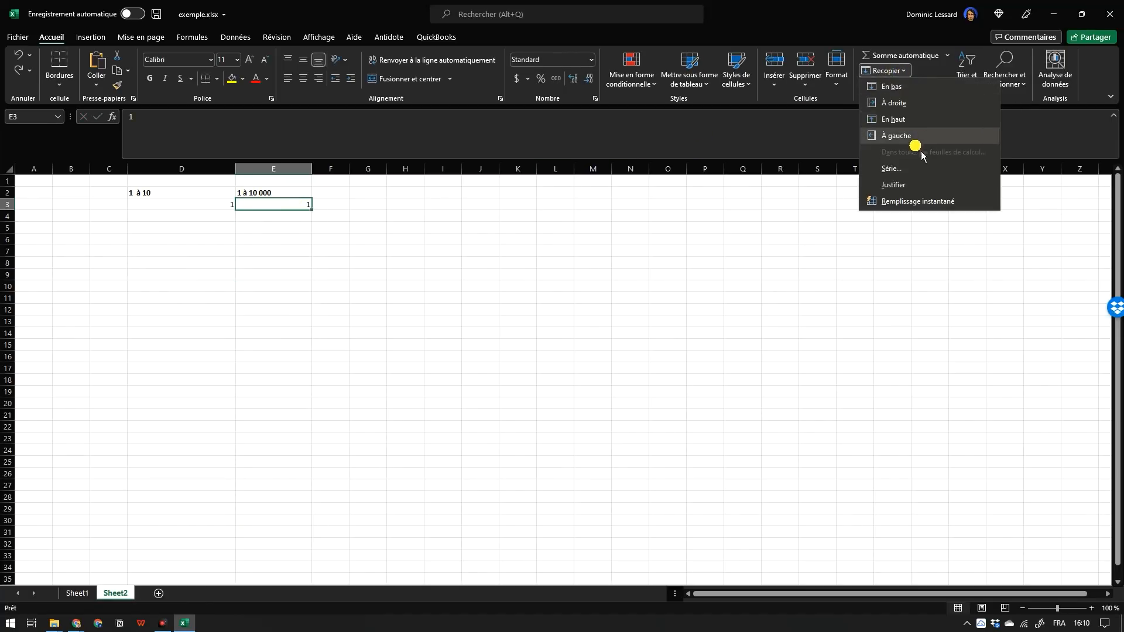
left_click(899, 172)
left_click(512, 283)
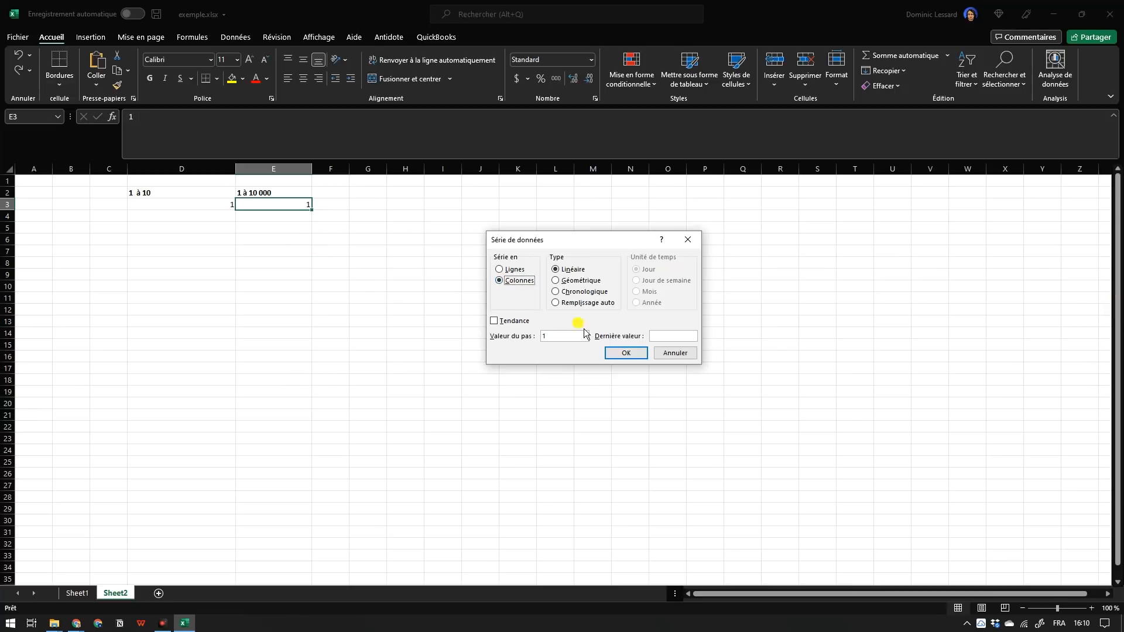
left_click(565, 336)
left_click(626, 353)
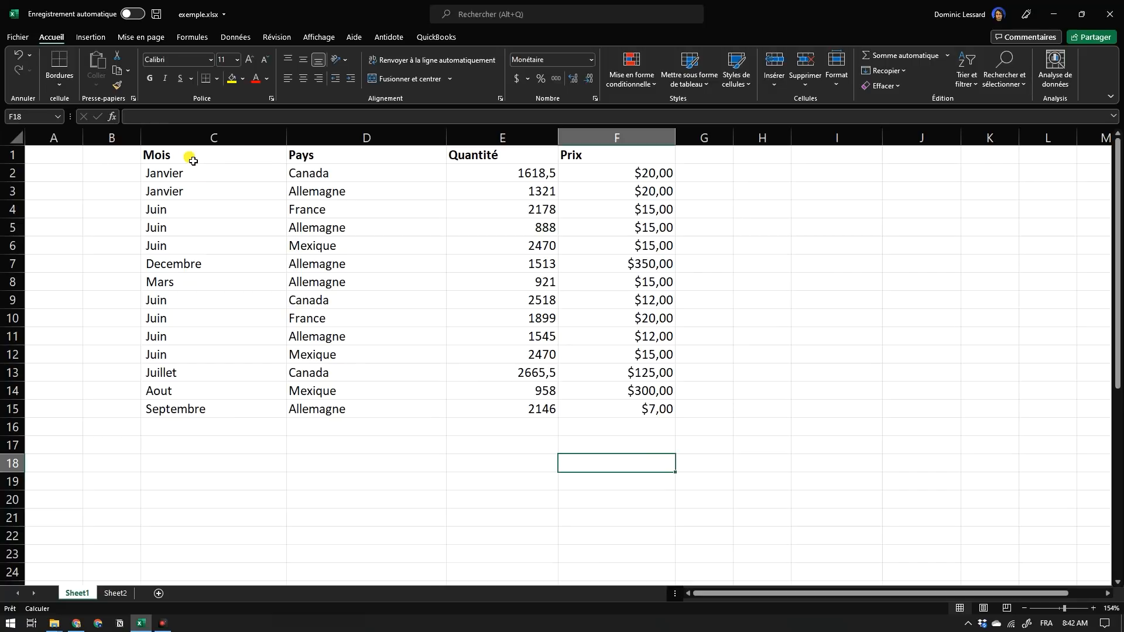
Apply a colour scale to the Mois-to-Prix table in C1:F15 using Quick Analysis.
left_click_drag(193, 160, 672, 411)
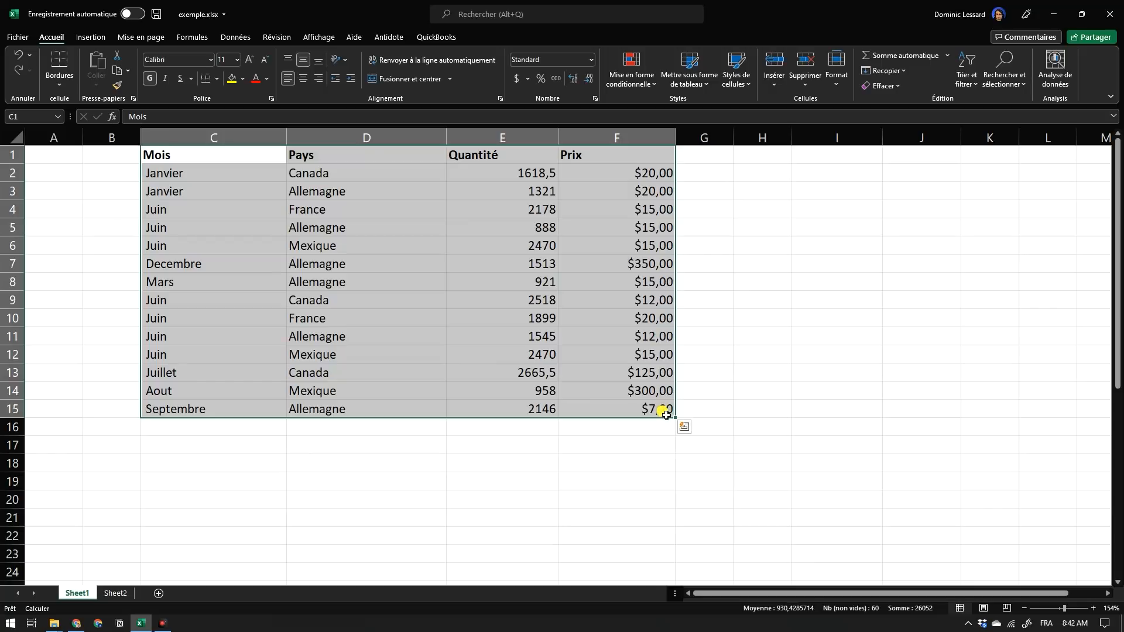
left_click(690, 435)
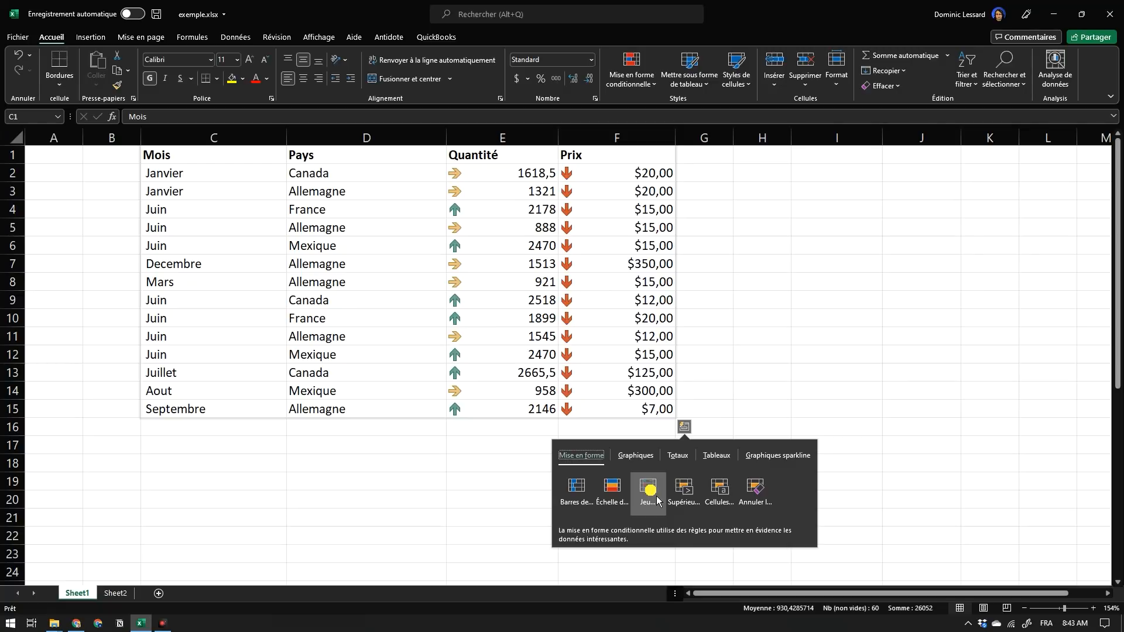
left_click(612, 492)
left_click(725, 366)
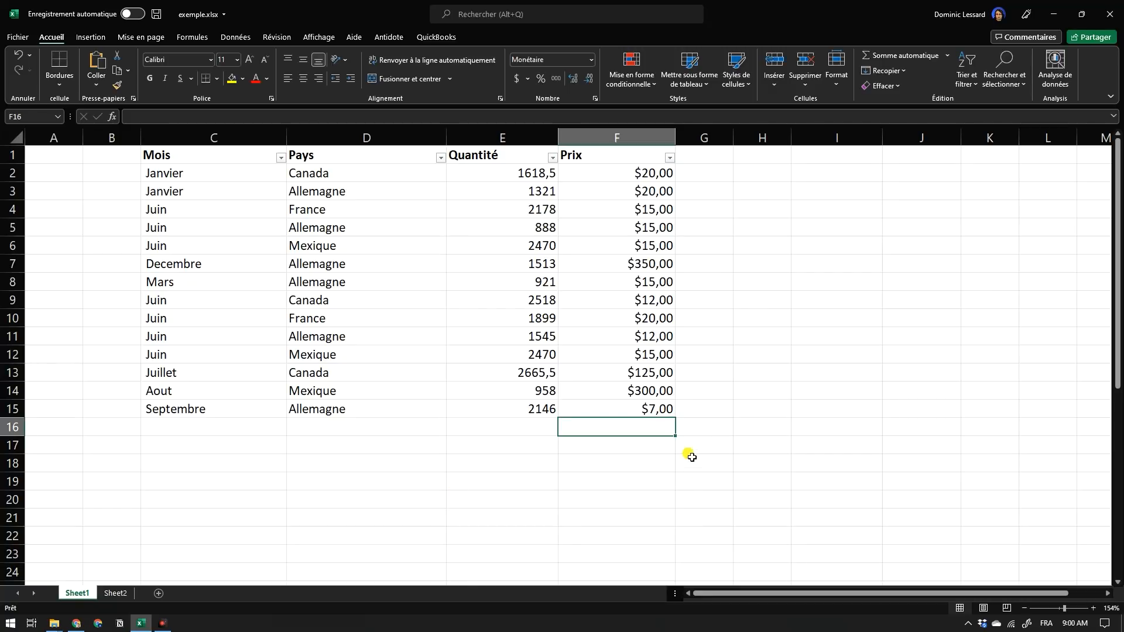
Total the Prix column in F16 with a hand-written =SOMME(F2:F15) formula and delete it.
left_click(650, 461)
left_click(655, 432)
type("=somme(")
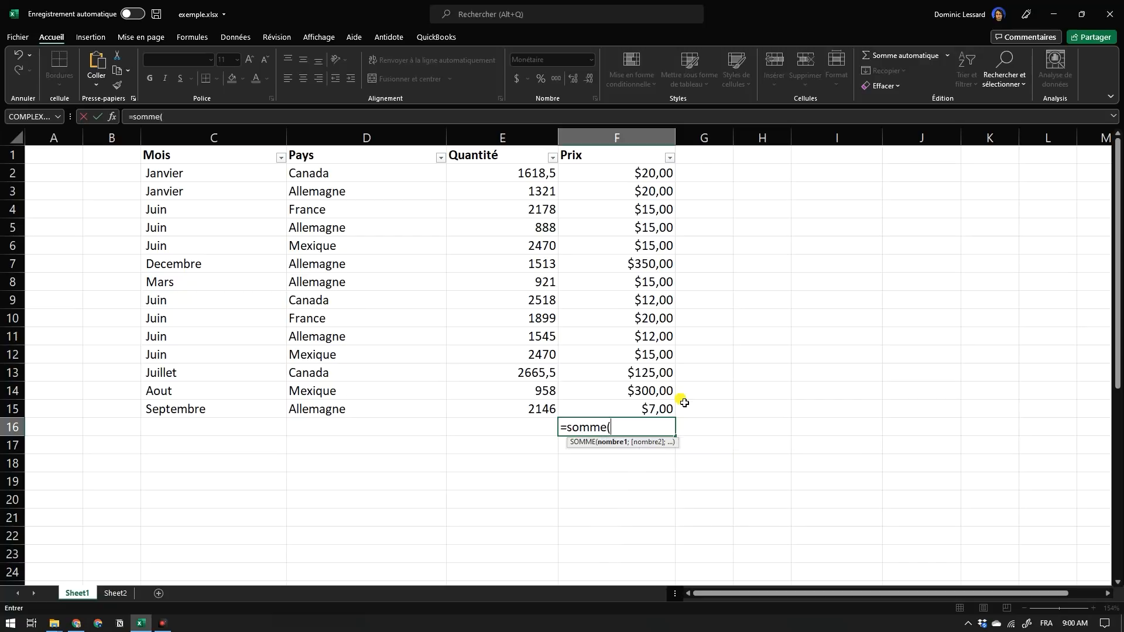
left_click_drag(644, 179, 664, 409)
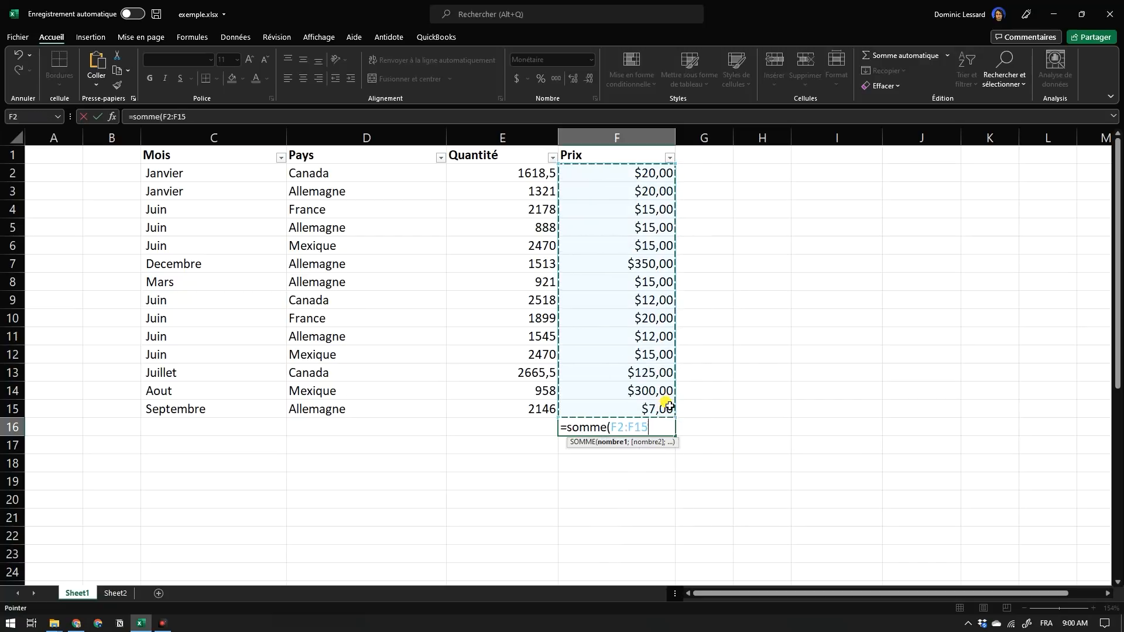
type(")")
key("Return")
left_click(661, 433)
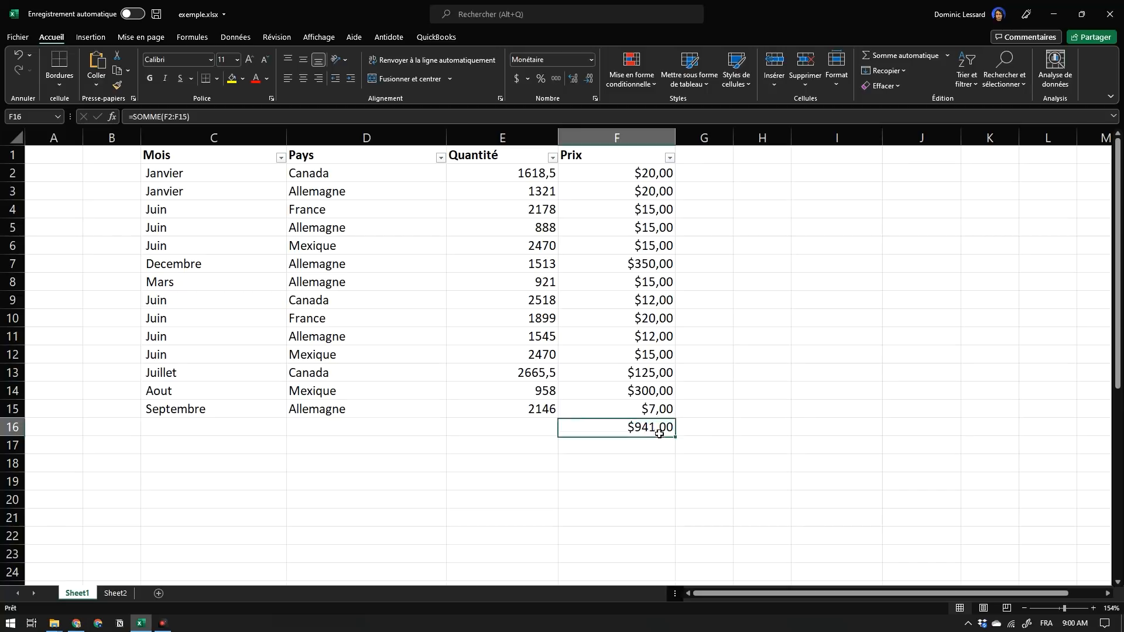
key("Delete")
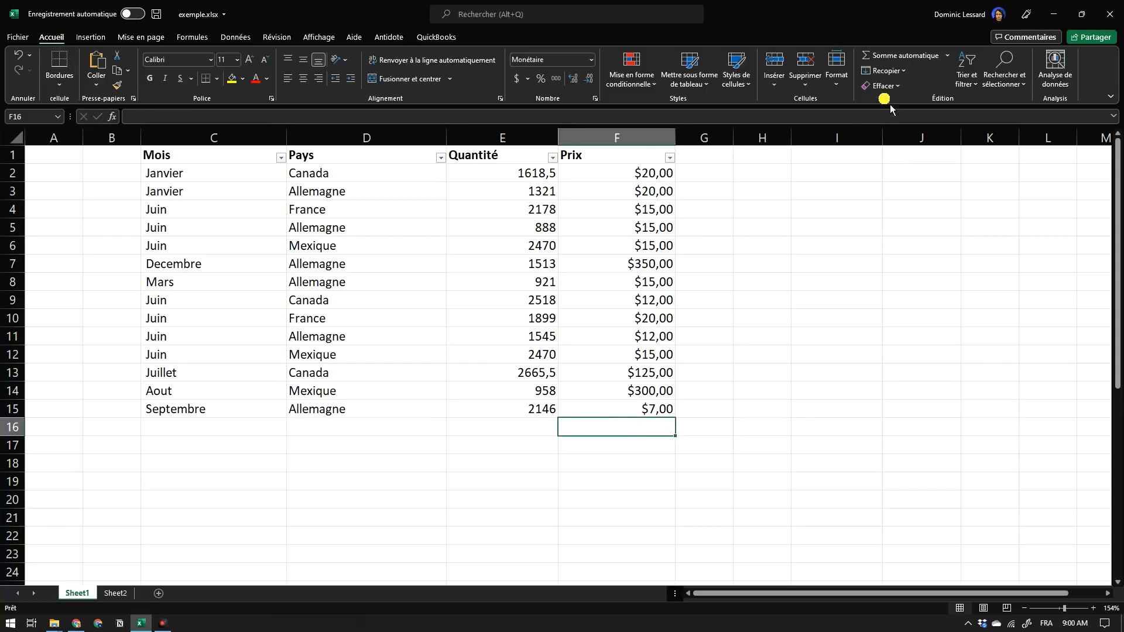
Total the Prix values F2:F15 in F16 with the AutoSum command and delete the formula.
left_click(908, 62)
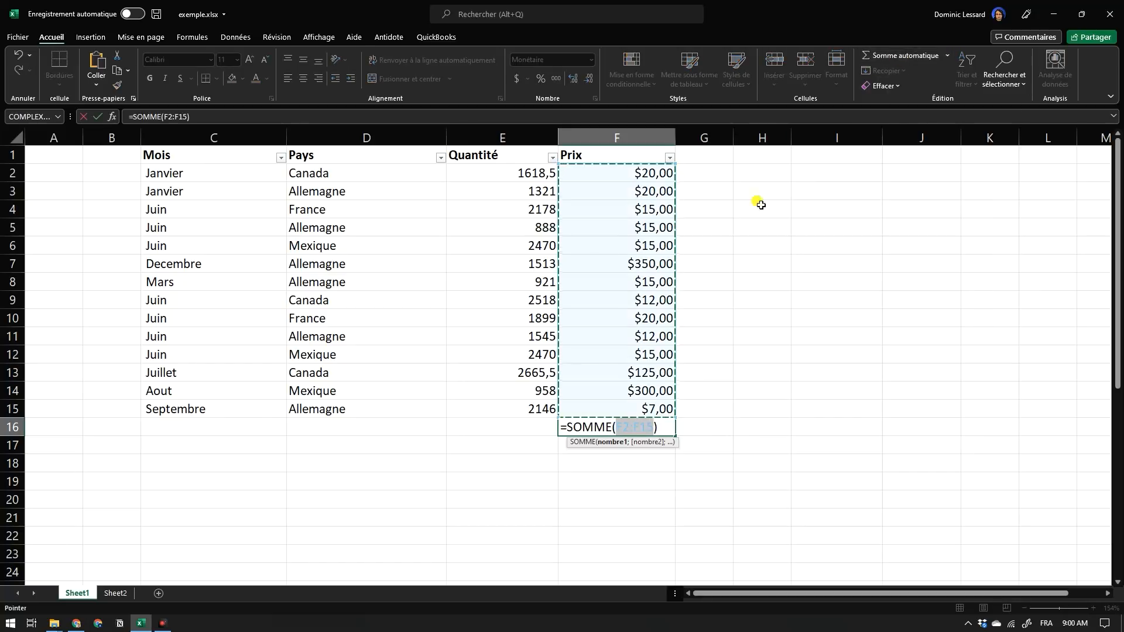
left_click(97, 116)
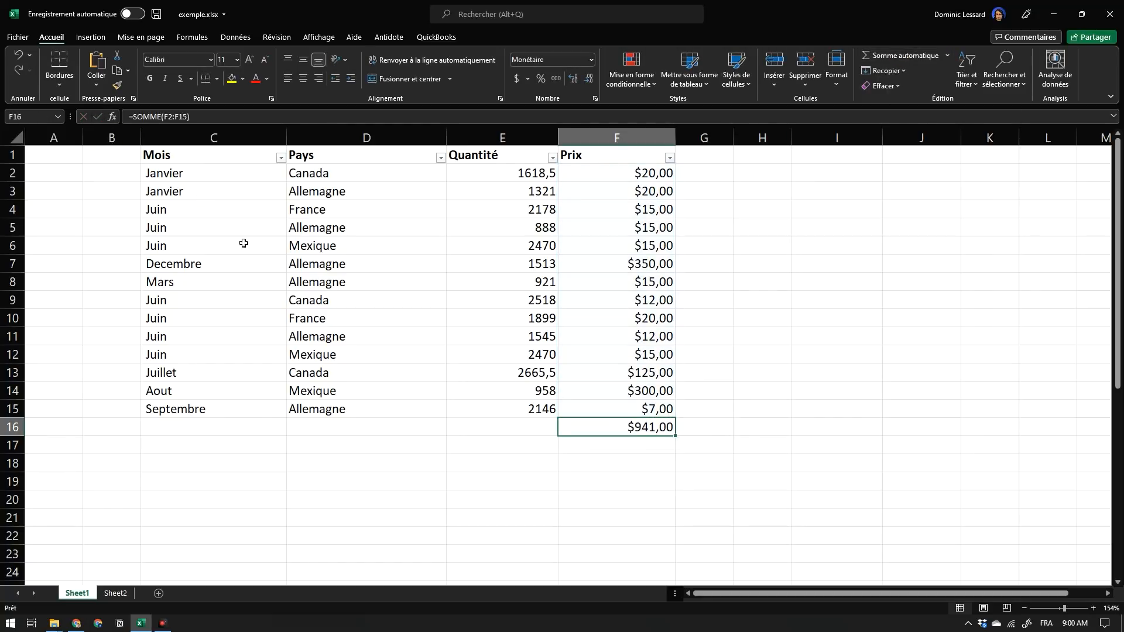
left_click(652, 467)
left_click(652, 431)
key("Delete")
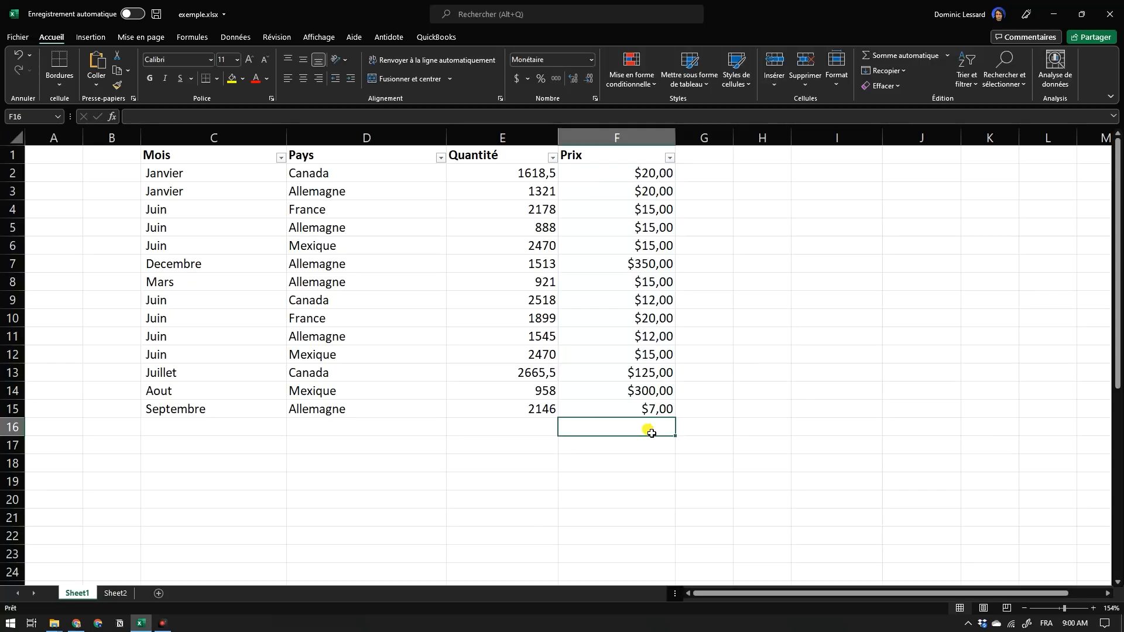
Insert an automatic sum of F2:F15 in the empty cell F16 and confirm it.
left_click(662, 460)
left_click(660, 434)
key("alt+equal")
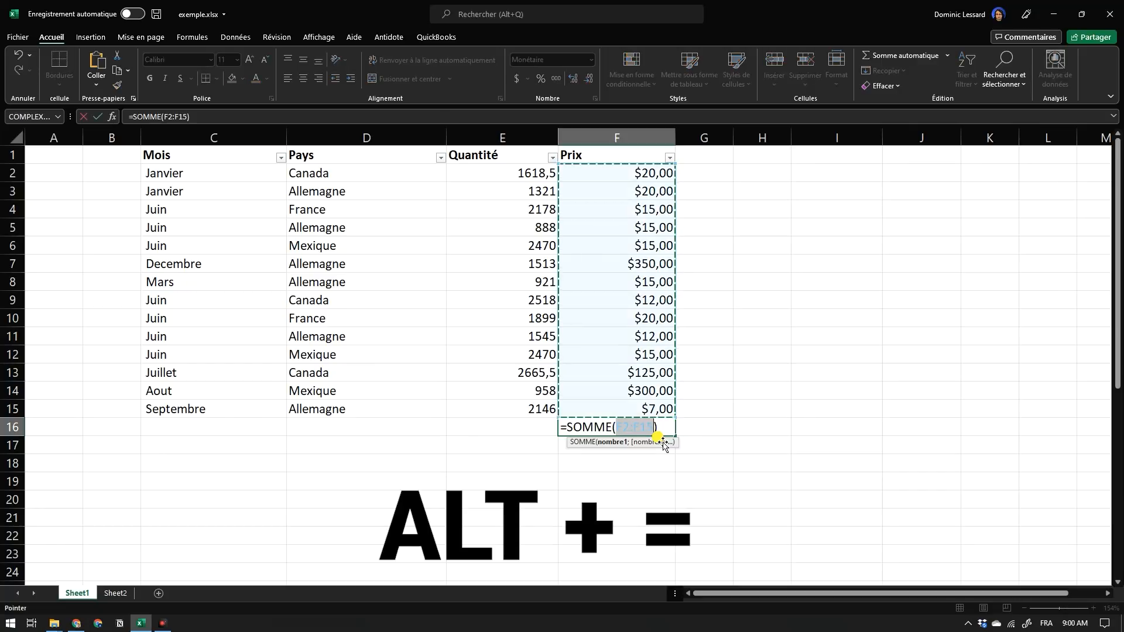
key("Return")
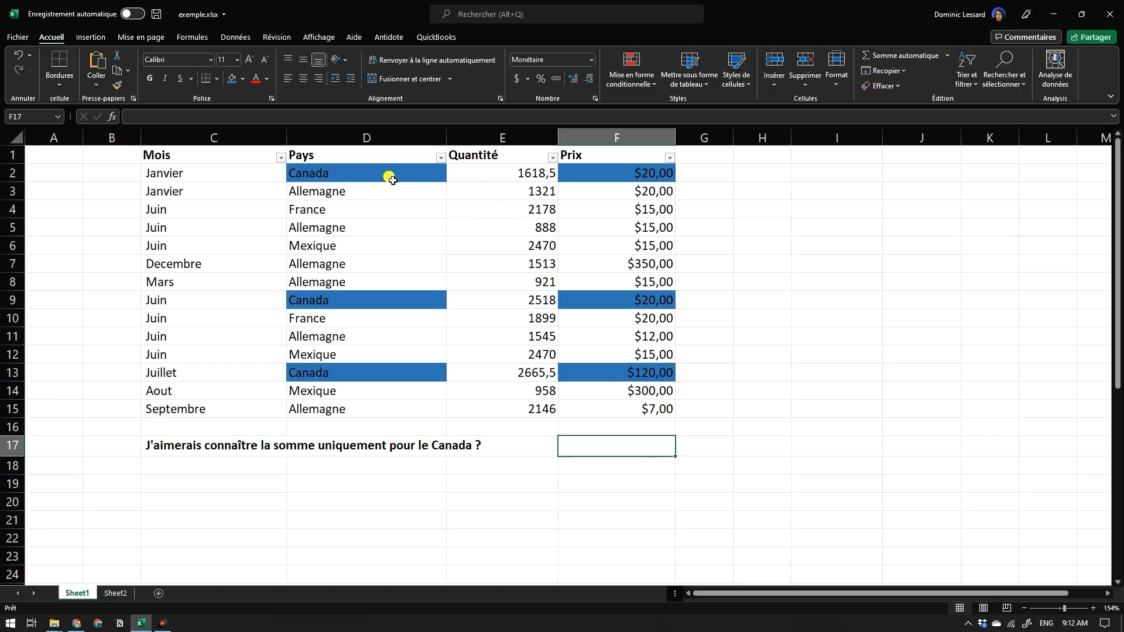
Examine the highlighted Canada entries in the Pays column and their matching Prix values.
left_click(439, 182)
left_click(613, 175)
left_click(670, 305)
left_click(653, 372)
left_click(381, 372)
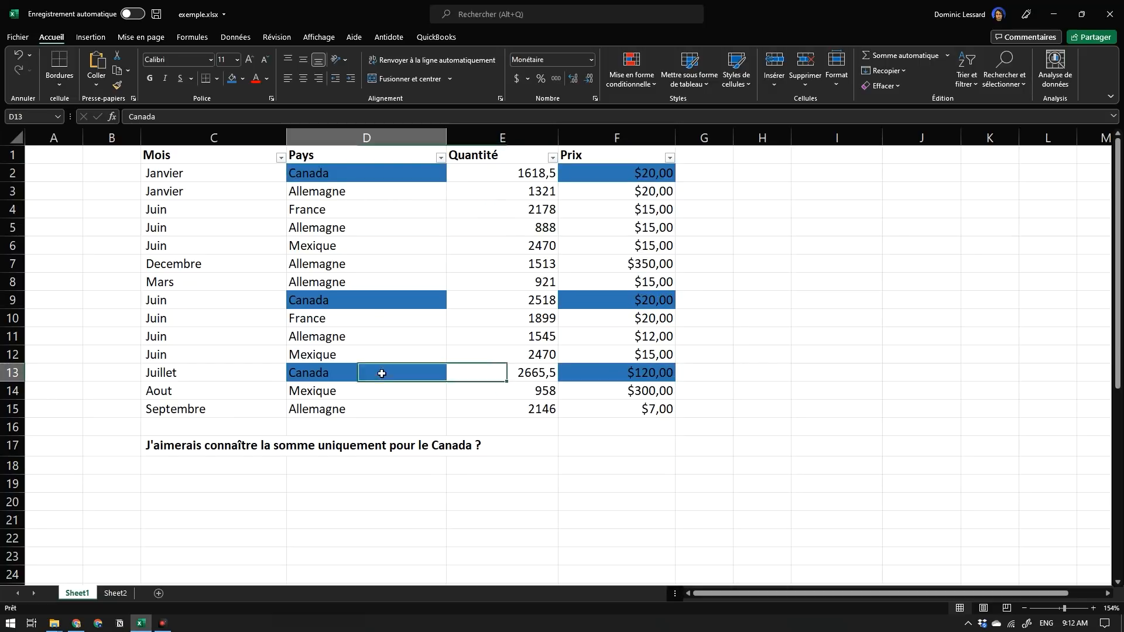
left_click(370, 299)
left_click(372, 176)
left_click(577, 174)
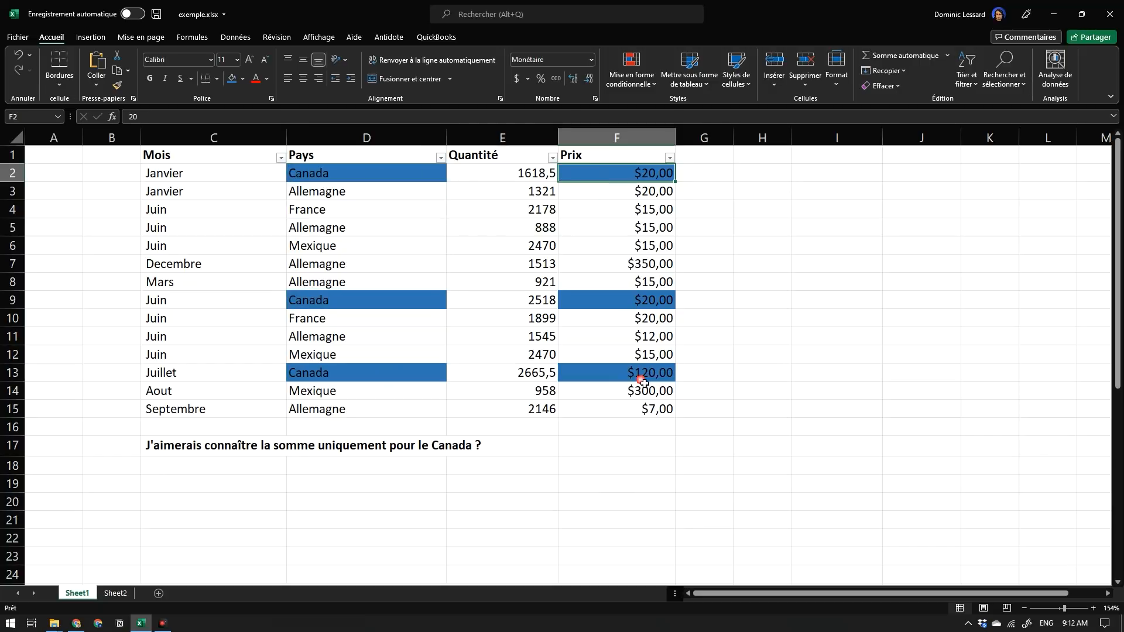
Enter =SOMME.SI(D2:D15;"Canada";F2:F15) in F17 to total the Prix values for Canada only.
left_click(629, 454)
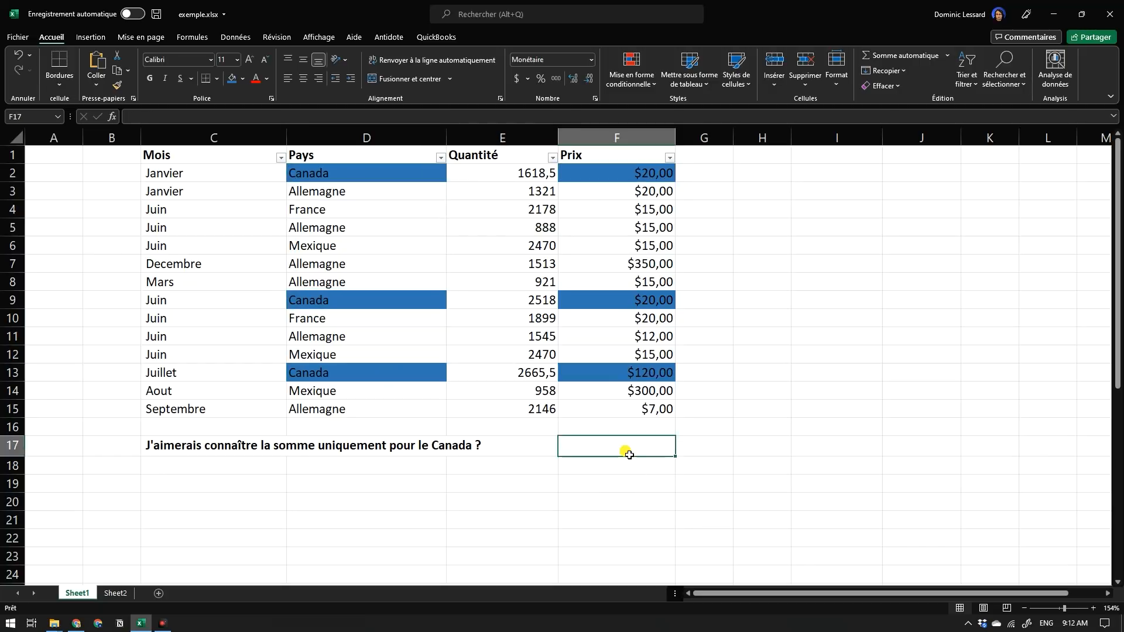
type("=")
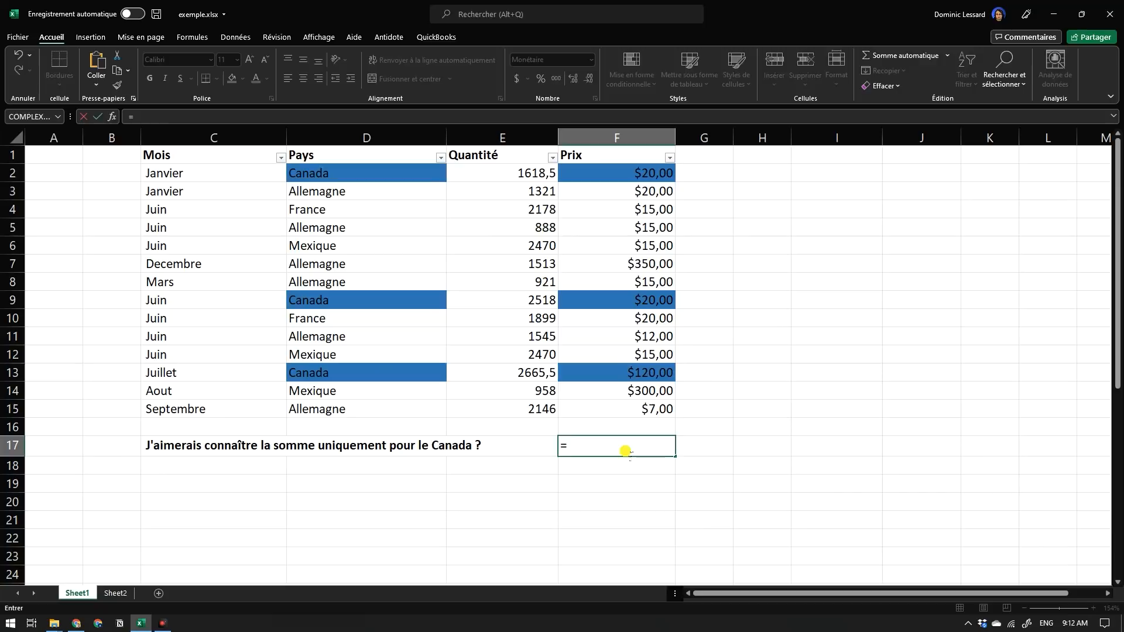
type("somme")
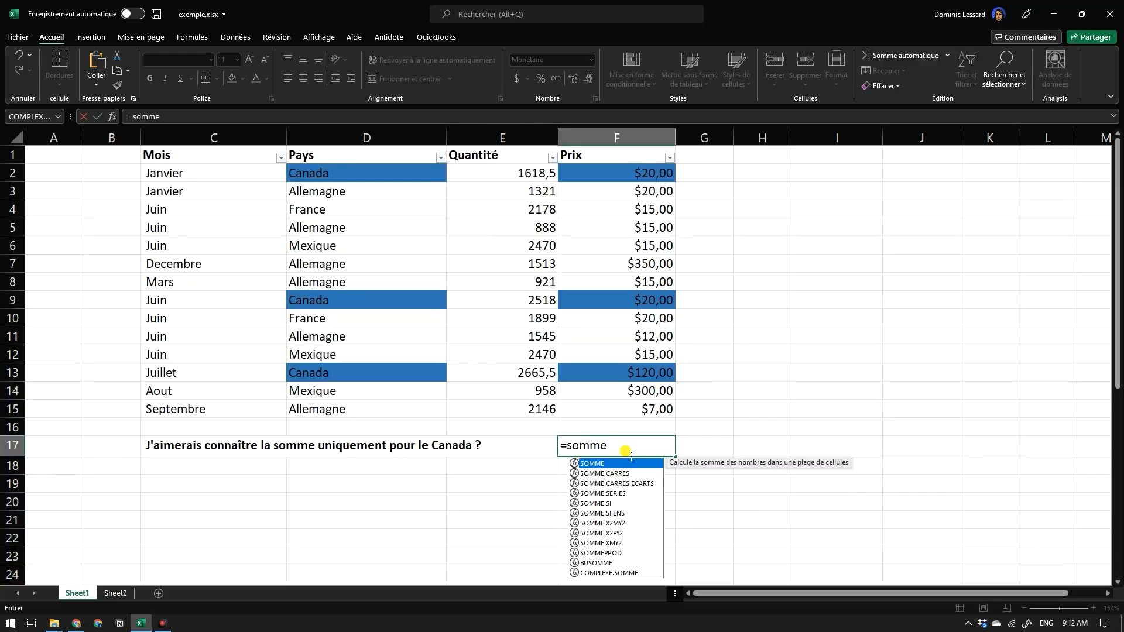
type(".si")
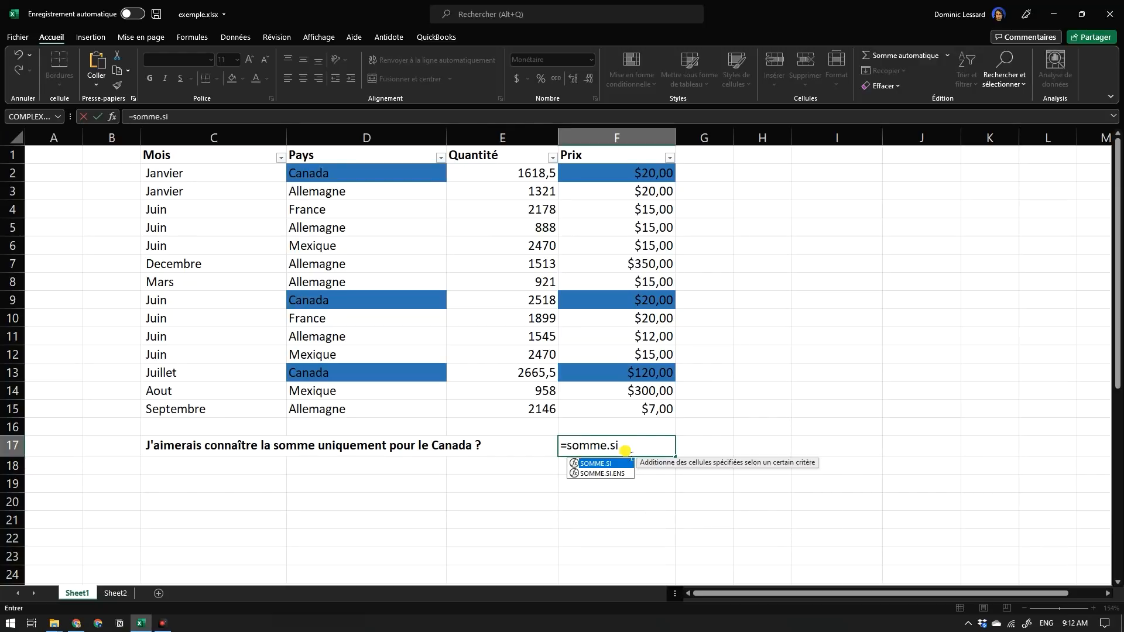
type("(")
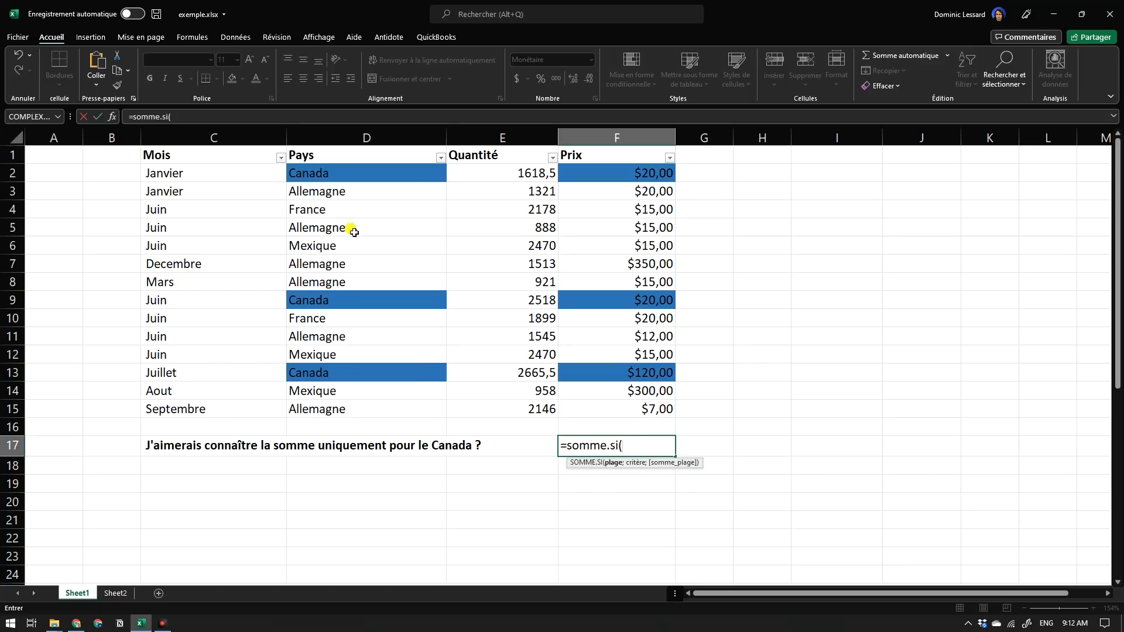
left_click_drag(321, 176, 370, 410)
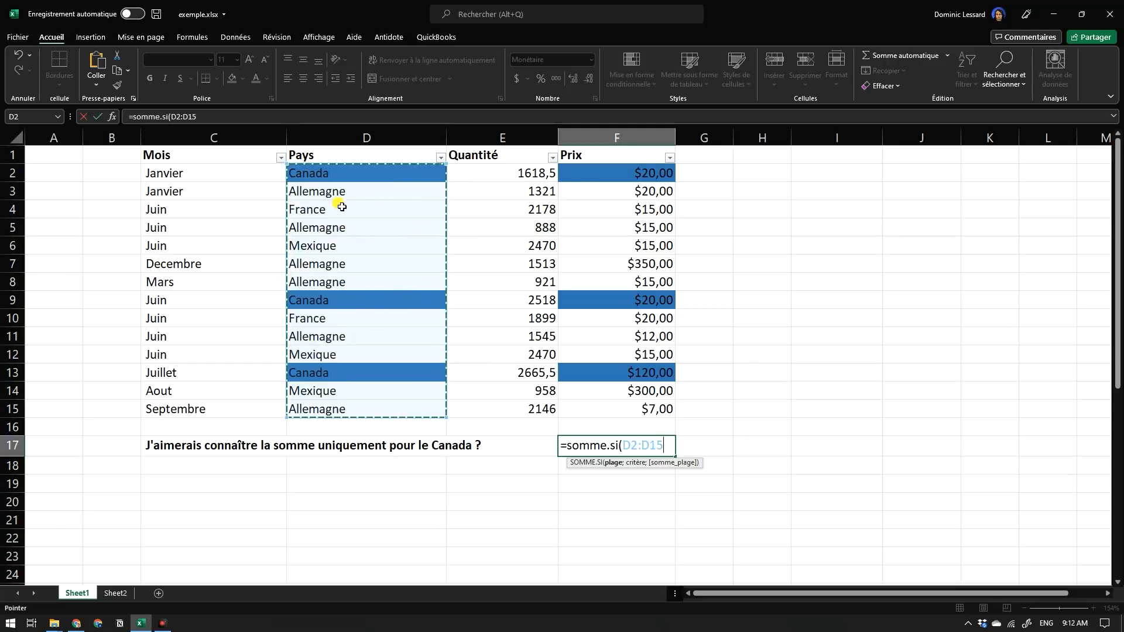
type(";")
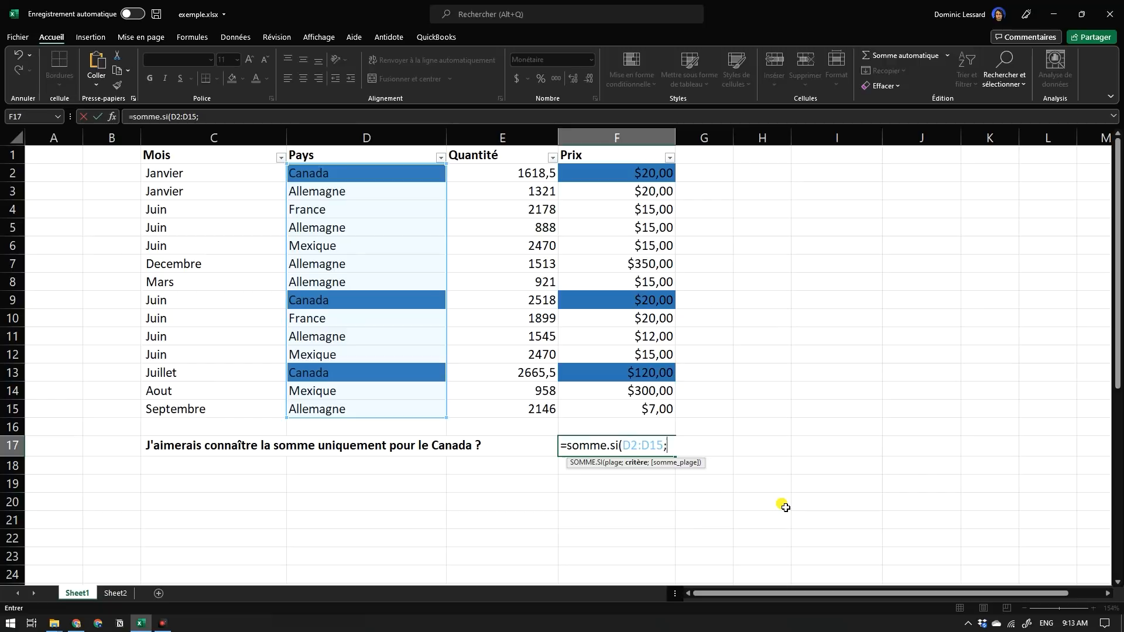
type("Canada\";")
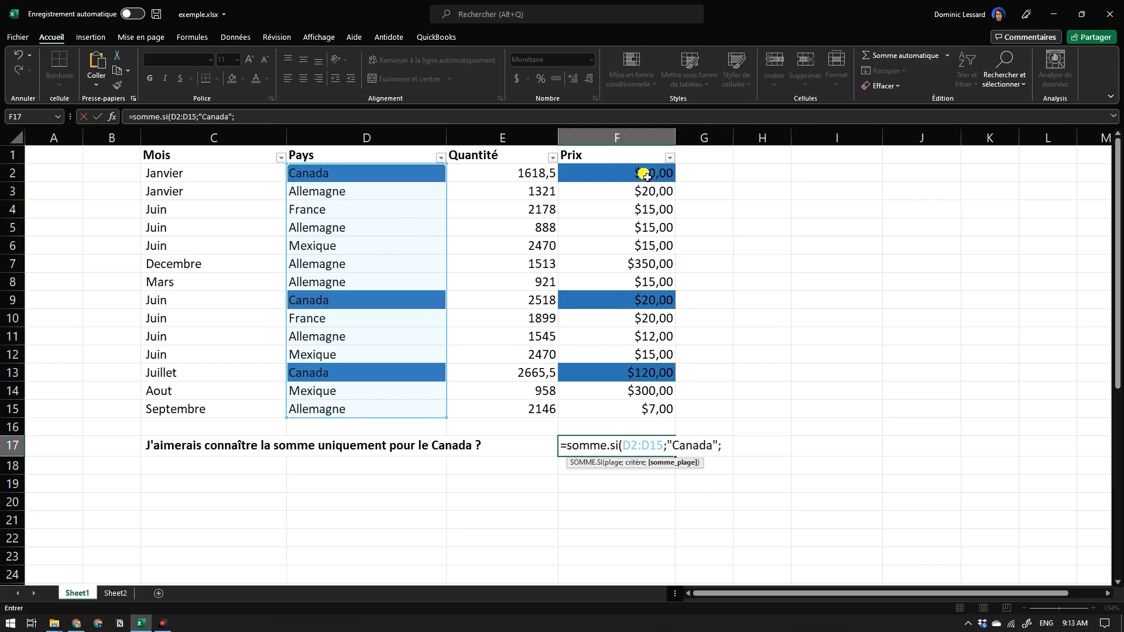
left_click_drag(646, 174, 655, 413)
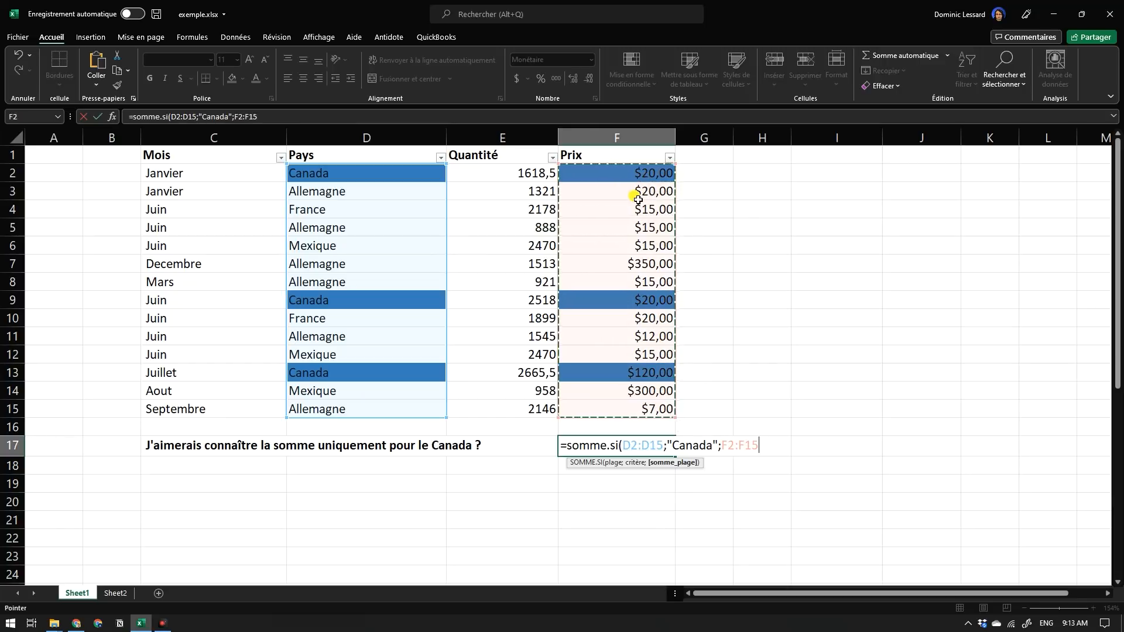
type(")")
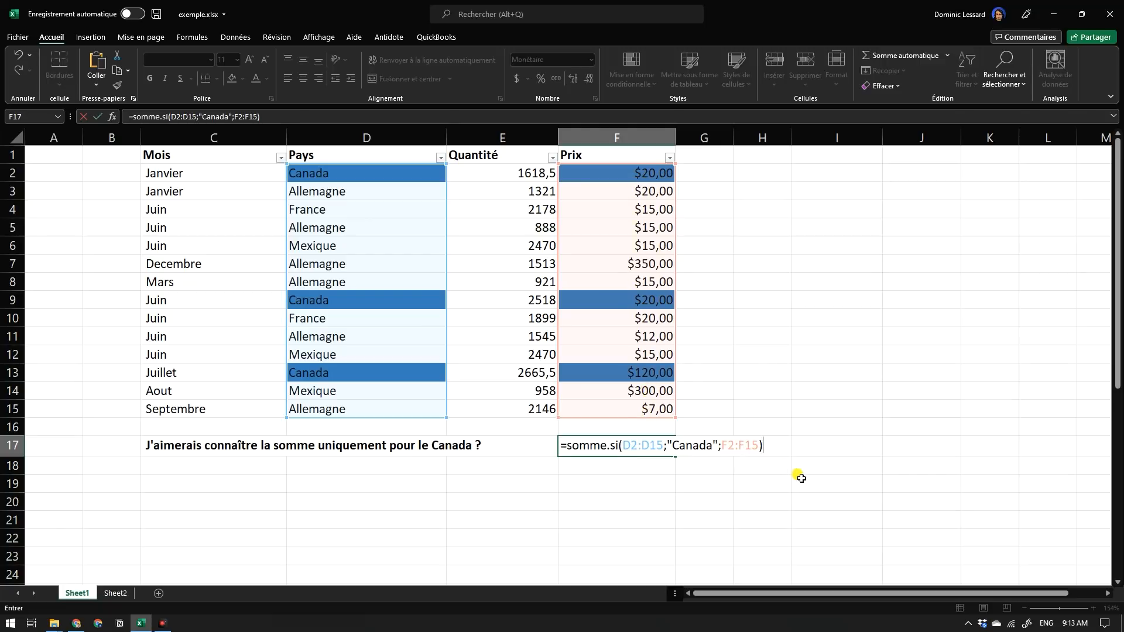
key("Return")
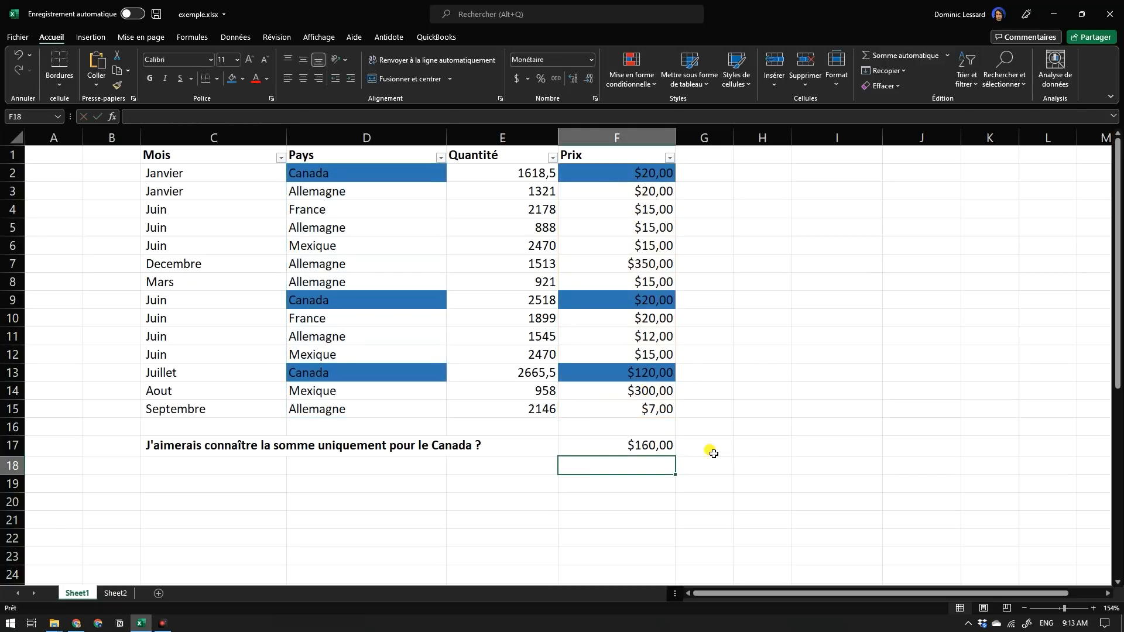
Check the conditional sum in F17 against the highlighted Canada prices in F2, F9 and F13.
left_click(661, 452)
left_click(643, 176)
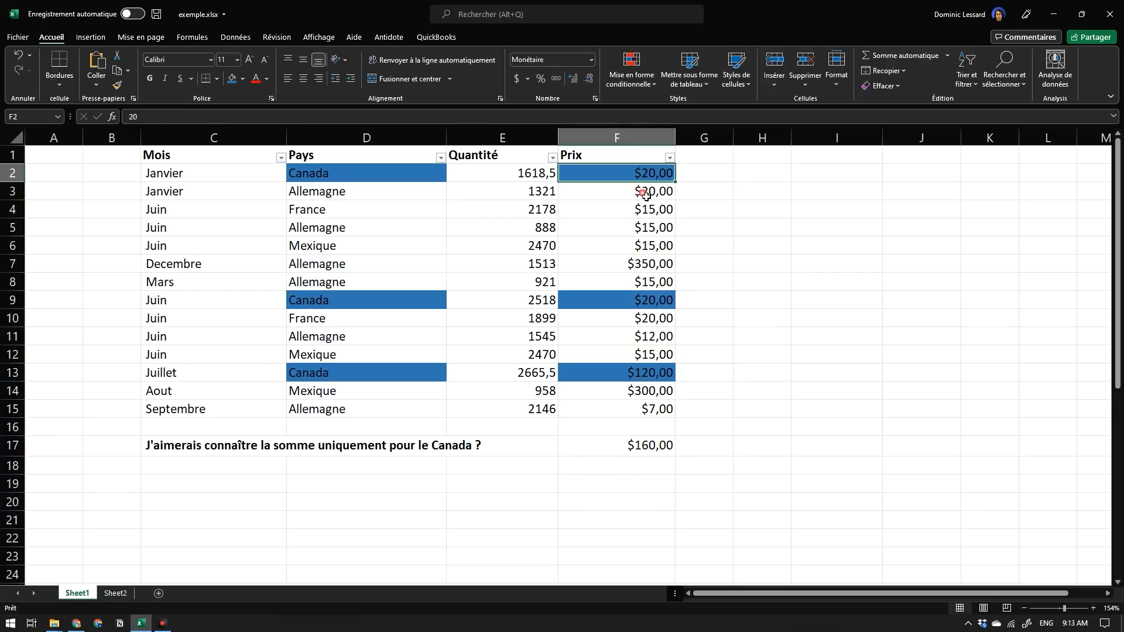
left_click(652, 300)
left_click(655, 373)
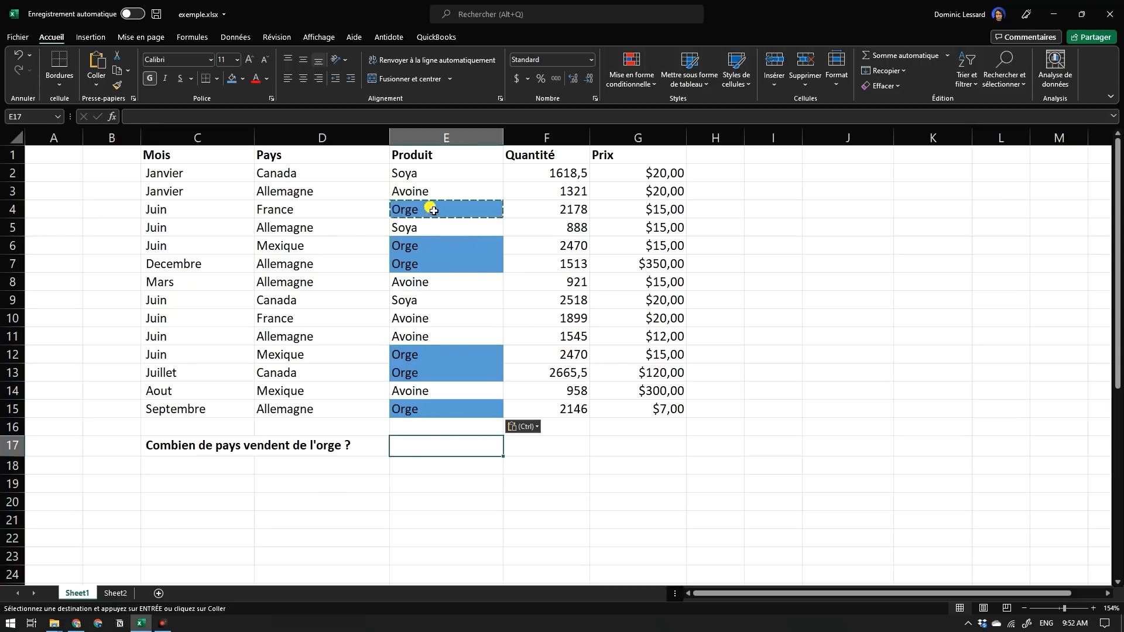
Examine the Pays column and each highlighted Orge entry in the Produit column.
left_click(457, 191)
left_click(445, 174)
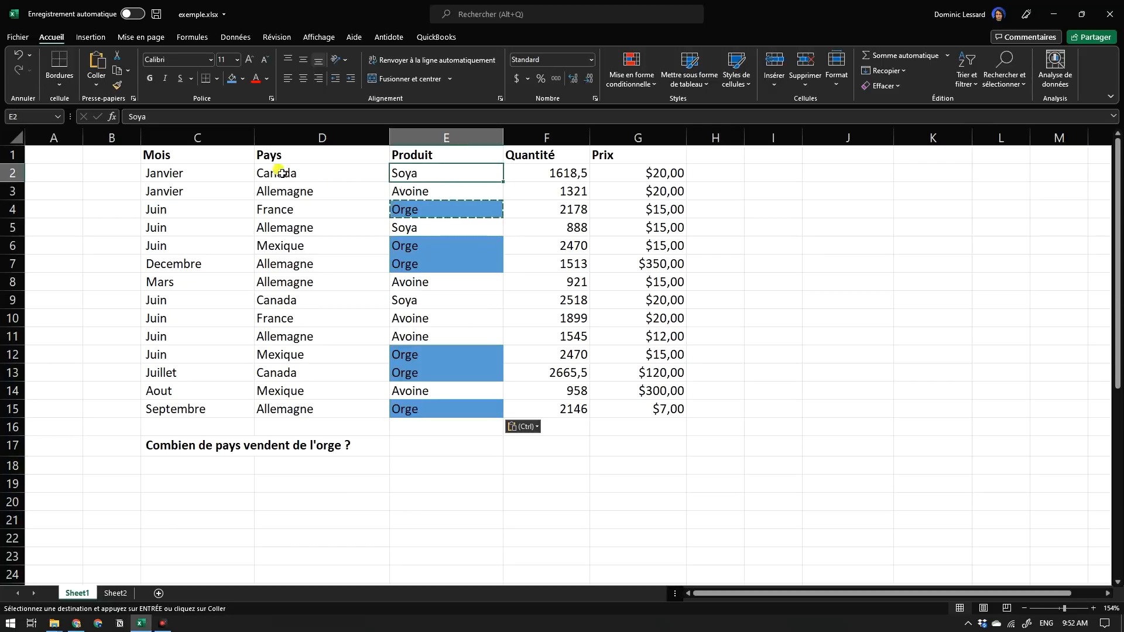
left_click_drag(281, 164, 293, 410)
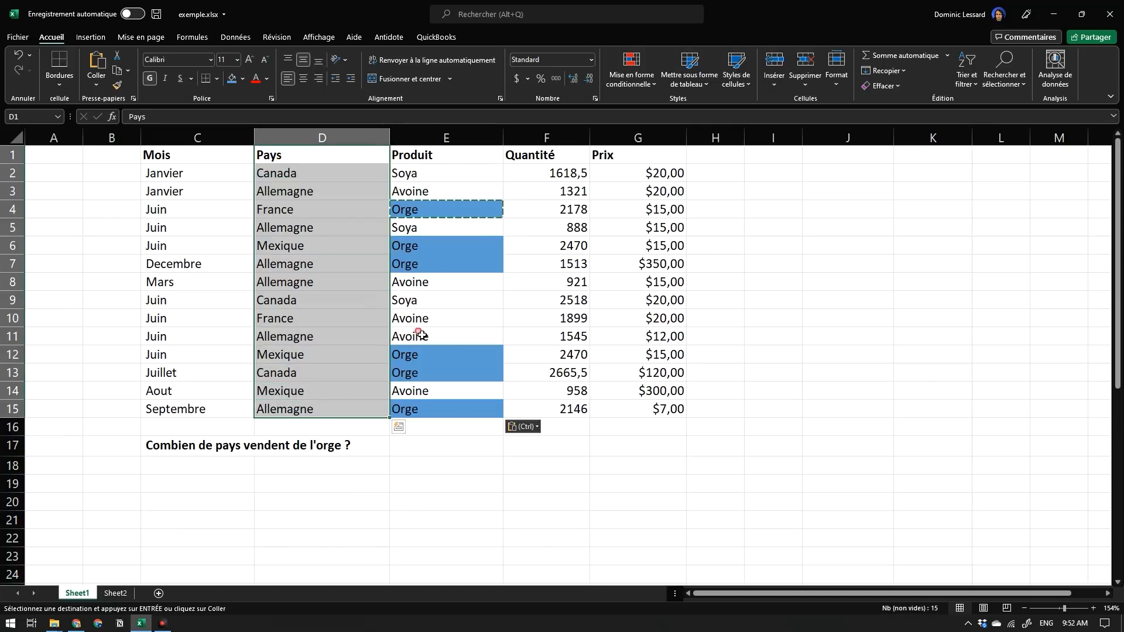
left_click(447, 215)
left_click(437, 245)
left_click(438, 267)
left_click(437, 354)
left_click(433, 374)
left_click(433, 408)
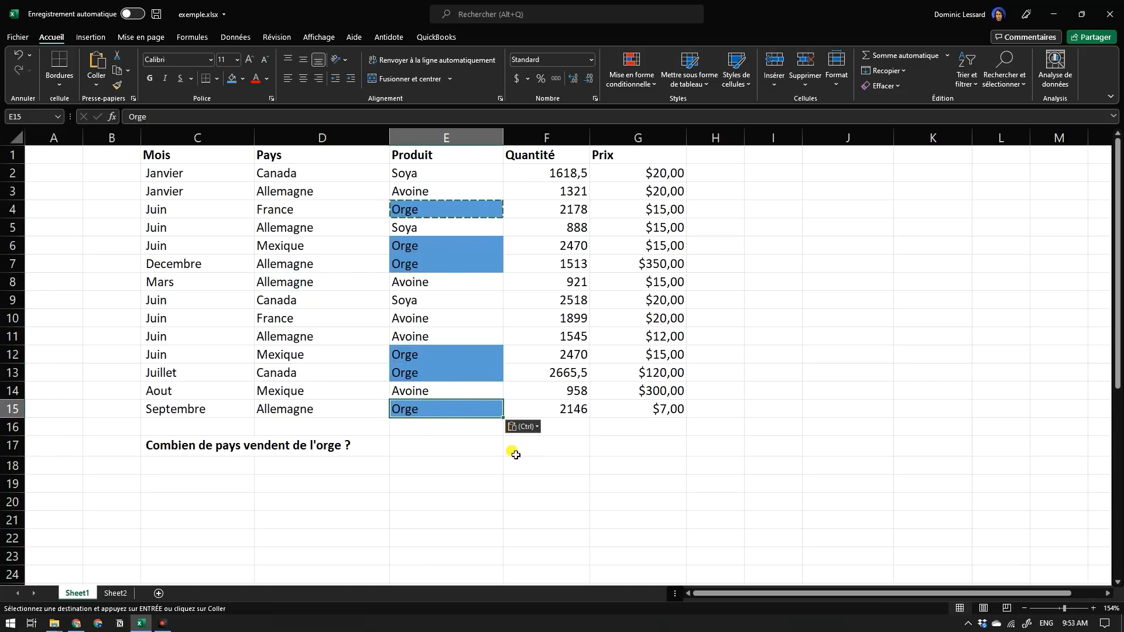
Enter =NB.SI(E2:E15;"Orge") in E17 to count the Orge entries in the Produit column.
left_click(492, 455, "ctrl")
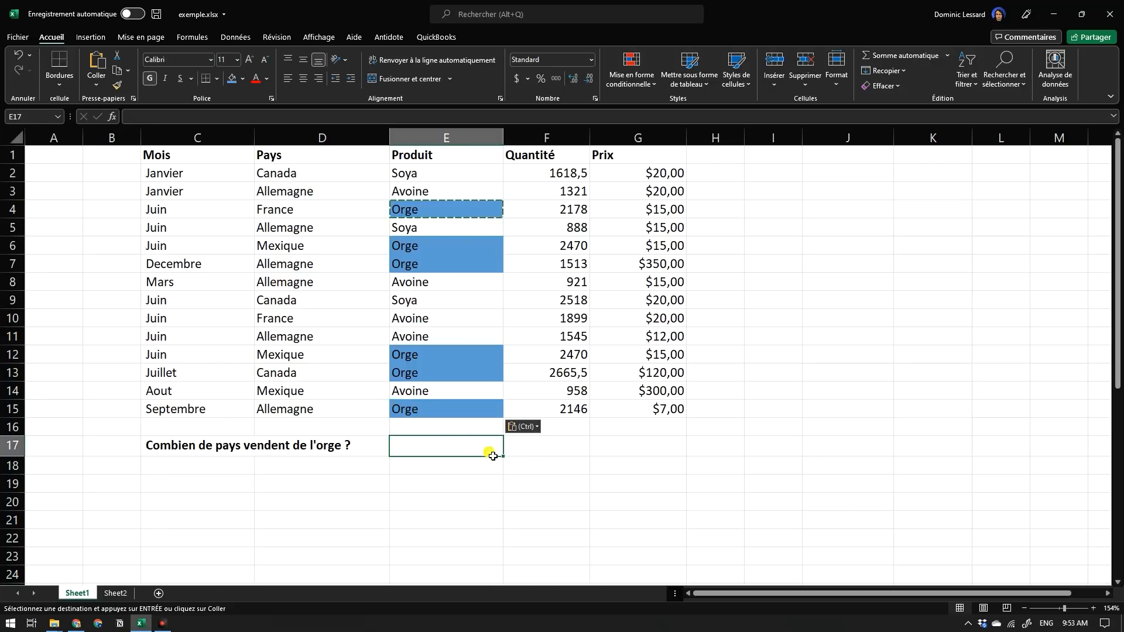
type("=")
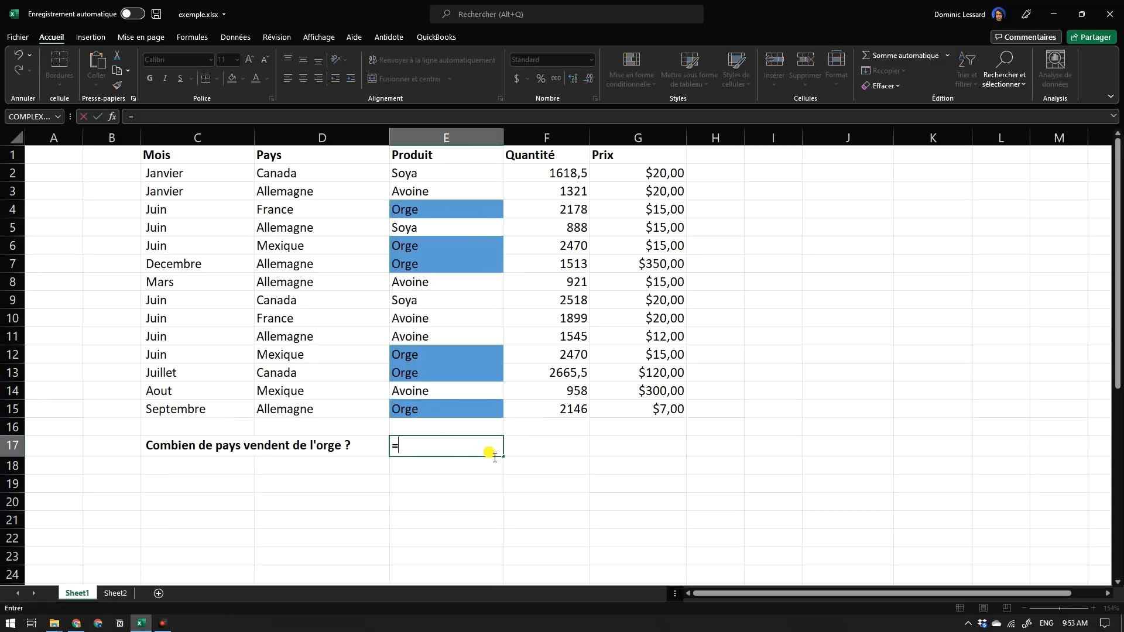
type("nb")
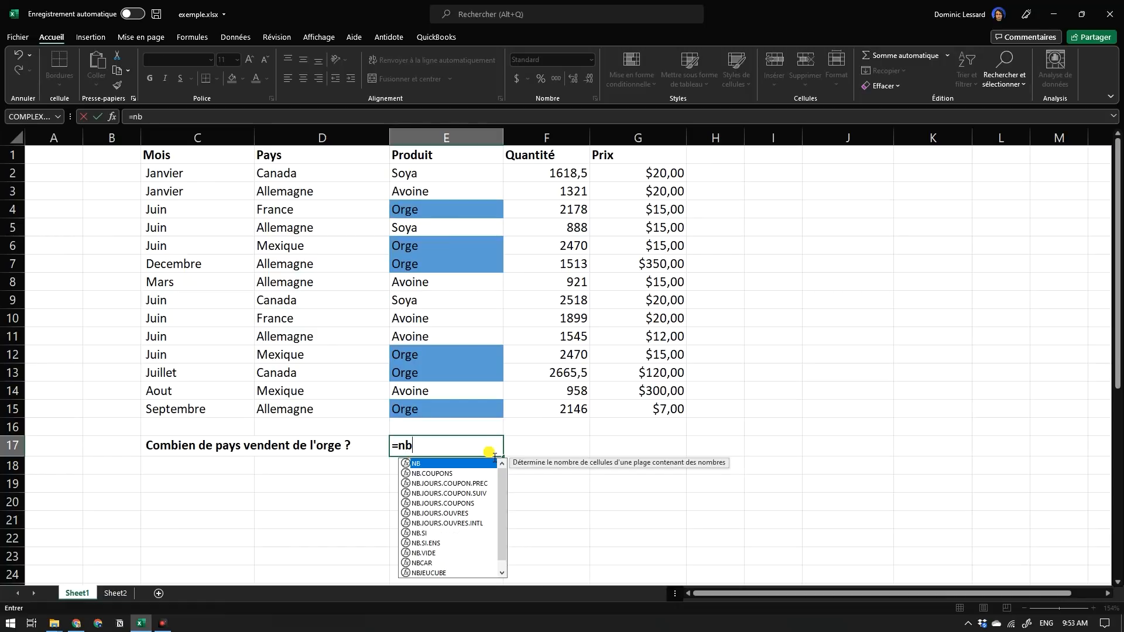
type(".si")
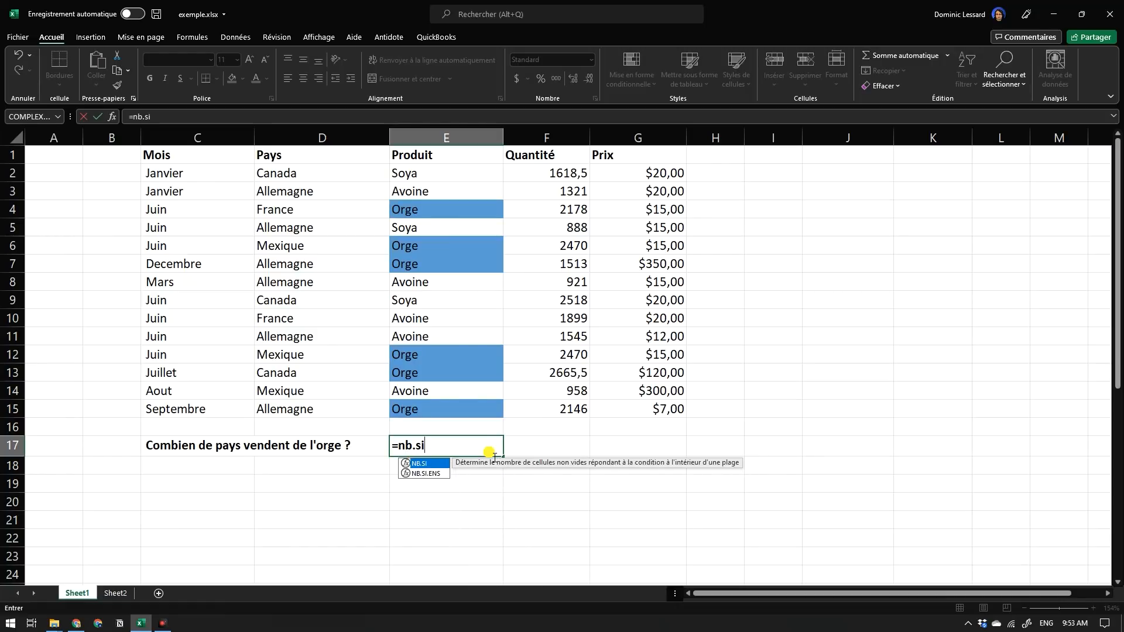
type("(")
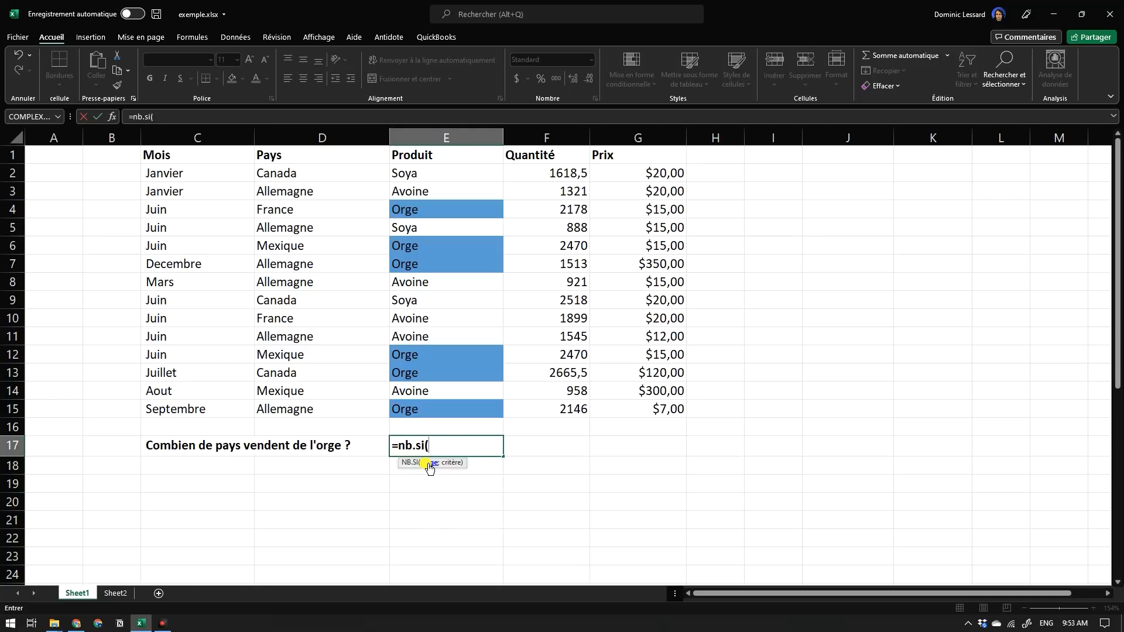
left_click_drag(428, 178, 454, 409)
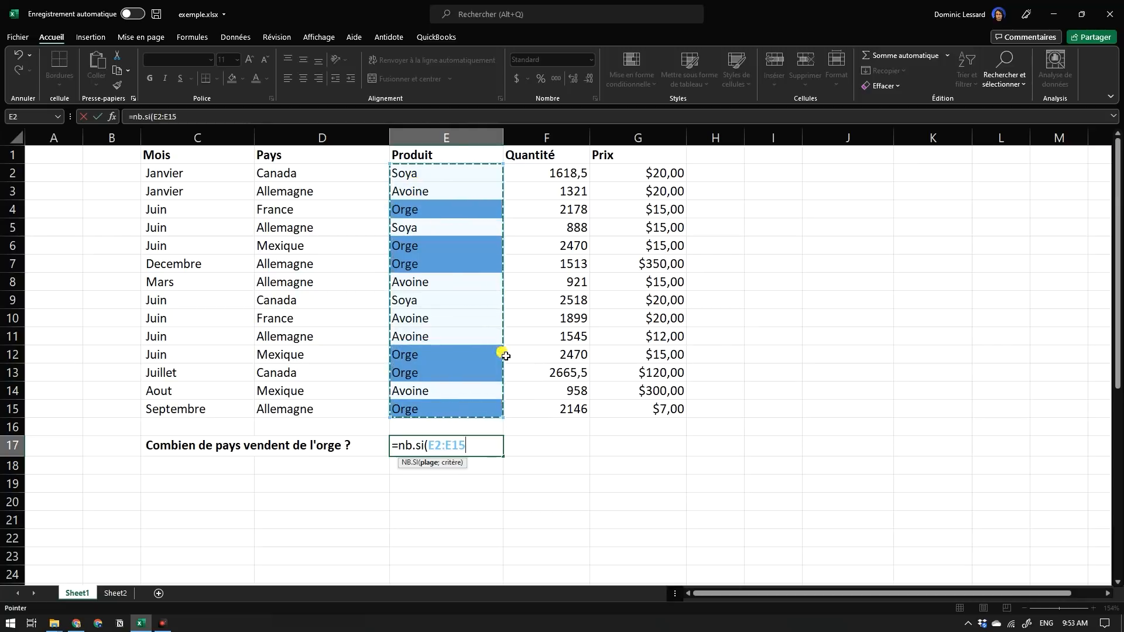
type(";")
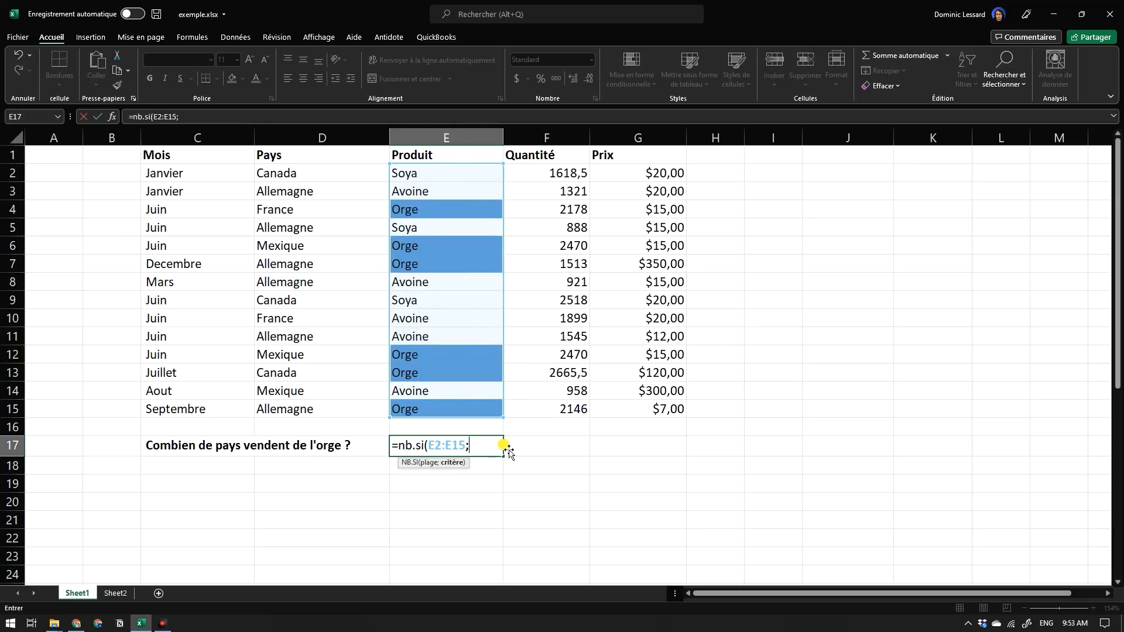
type("\"Org")
type("e\")")
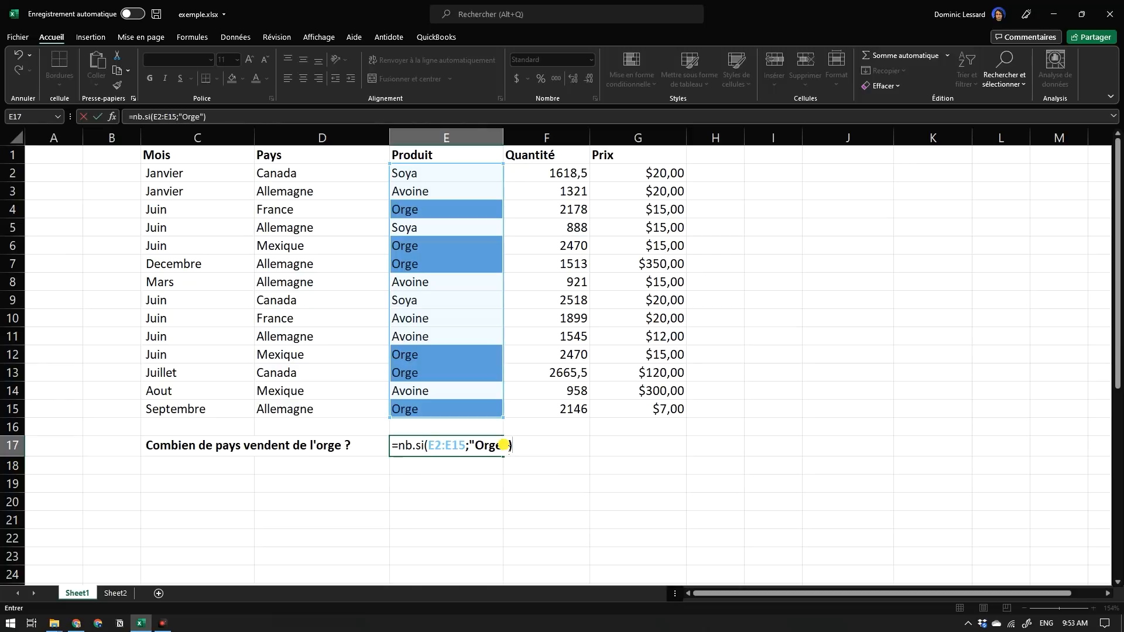
key("Return")
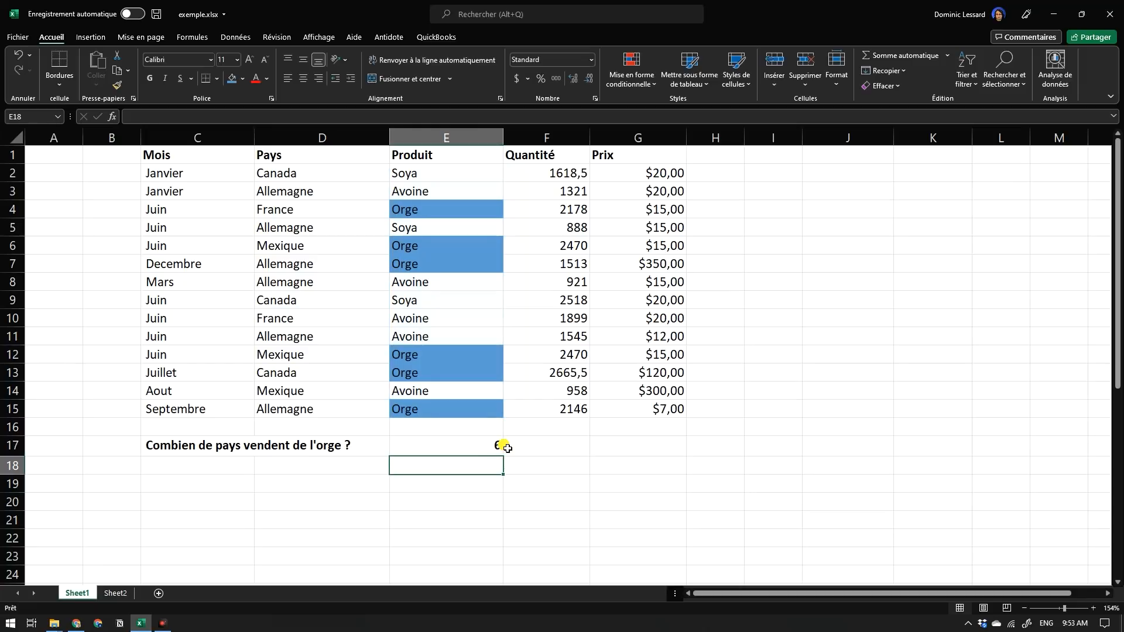
left_click(486, 446)
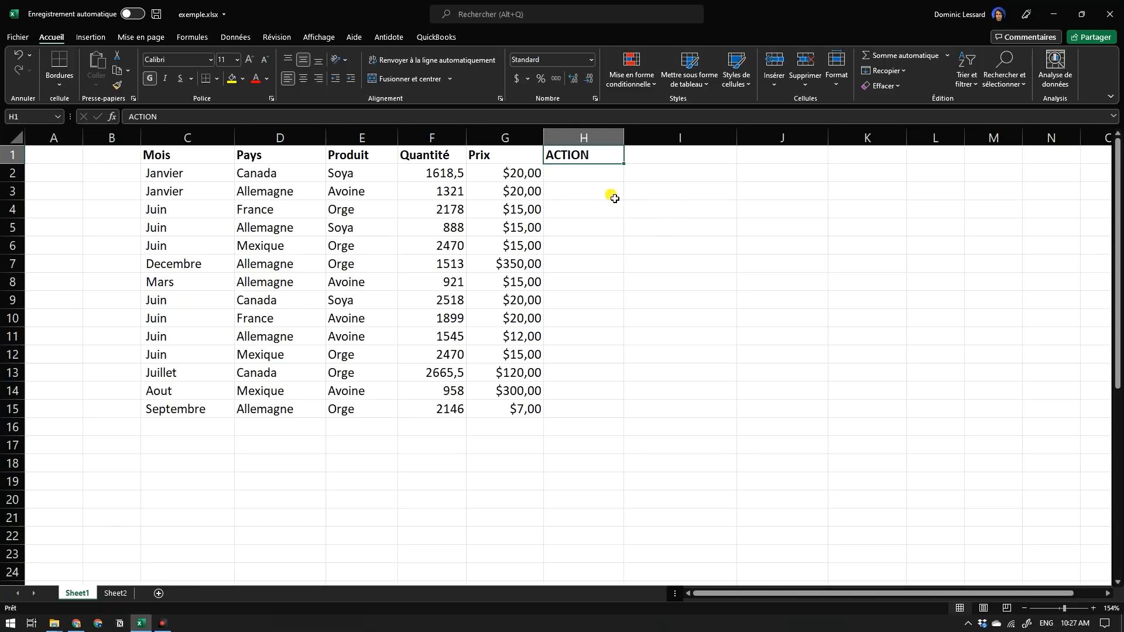
Examine the empty ACTION column alongside the Quantité values it depends on.
left_click(590, 177)
left_click(589, 161)
left_click(434, 157)
left_click(441, 175)
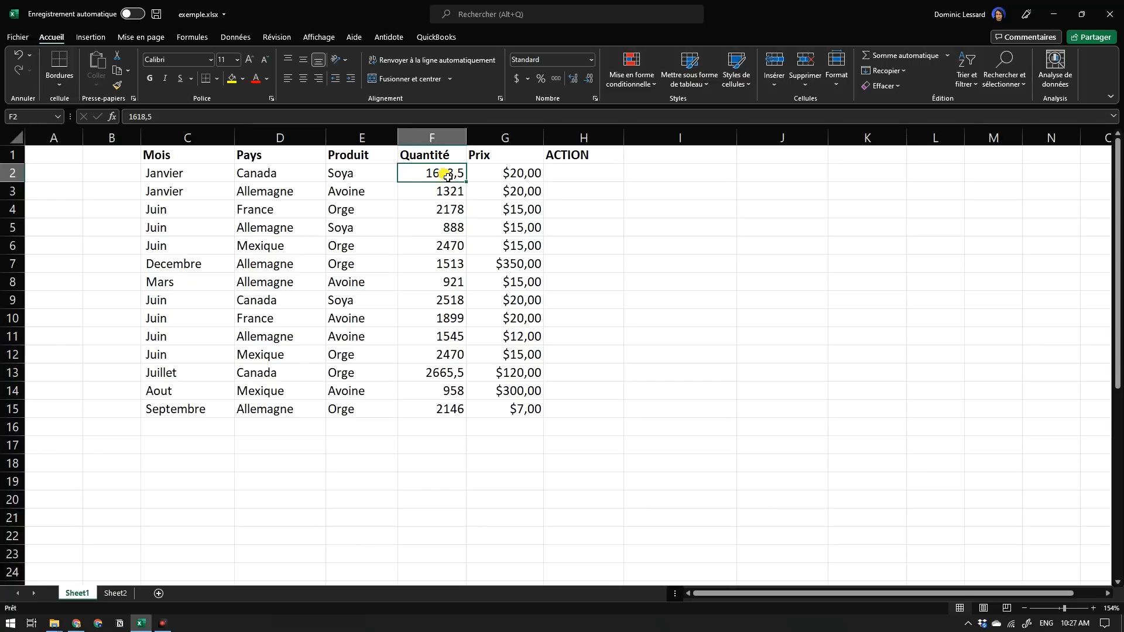
left_click(582, 177)
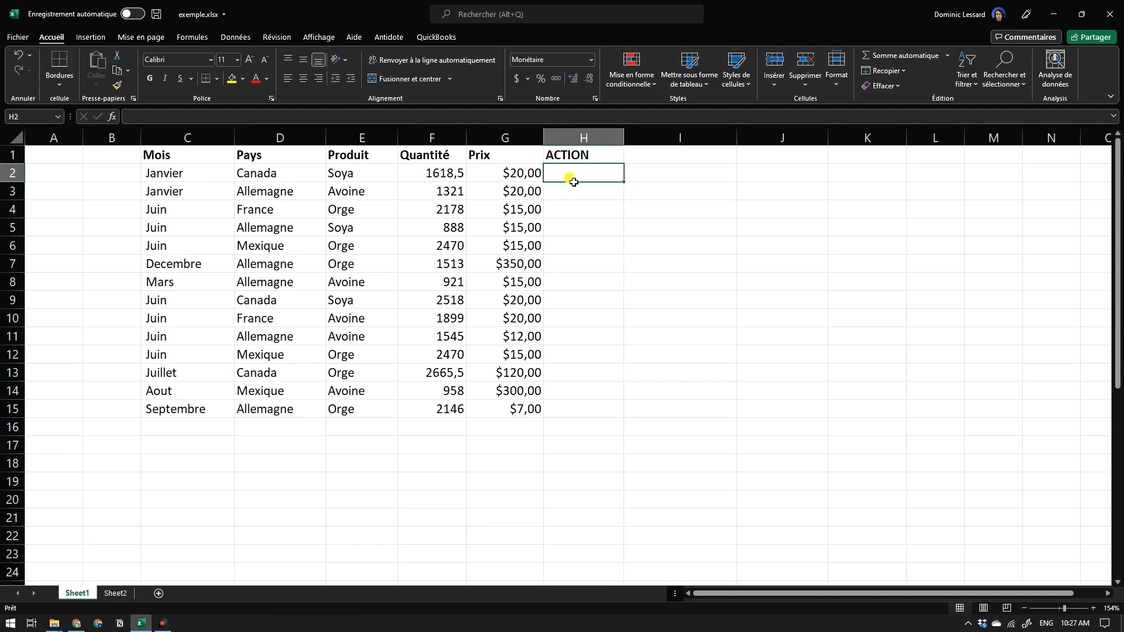
left_click(462, 179)
Enter =SI(F2<1000;"AUGMENTER";"SUPER") in H2 to set the action from the row's Quantité.
left_click(571, 179)
type("=")
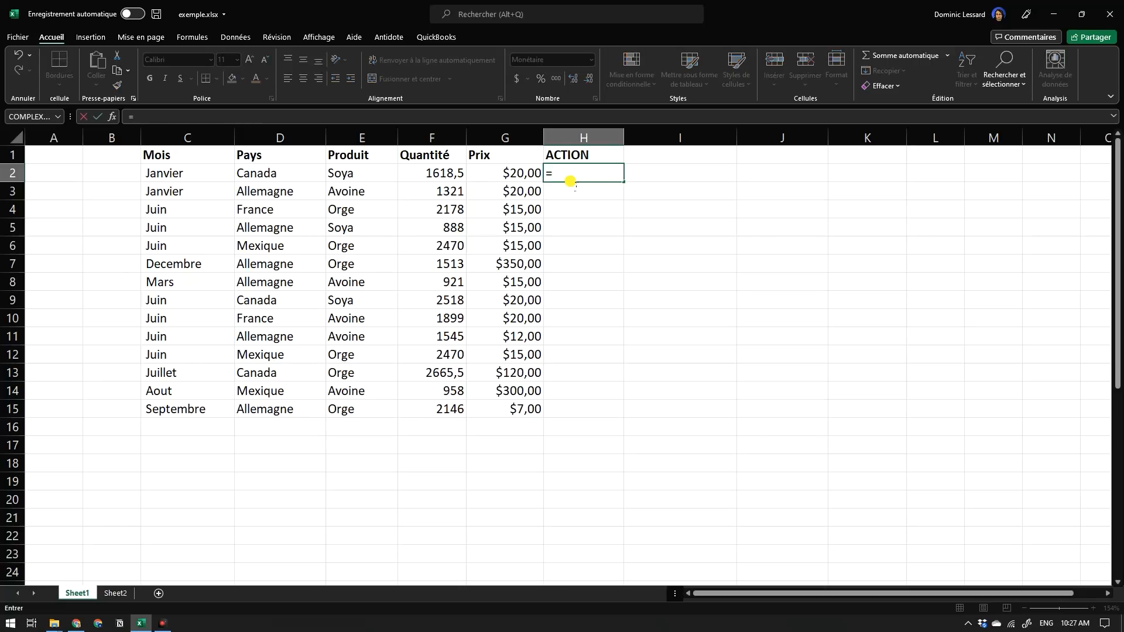
type("si")
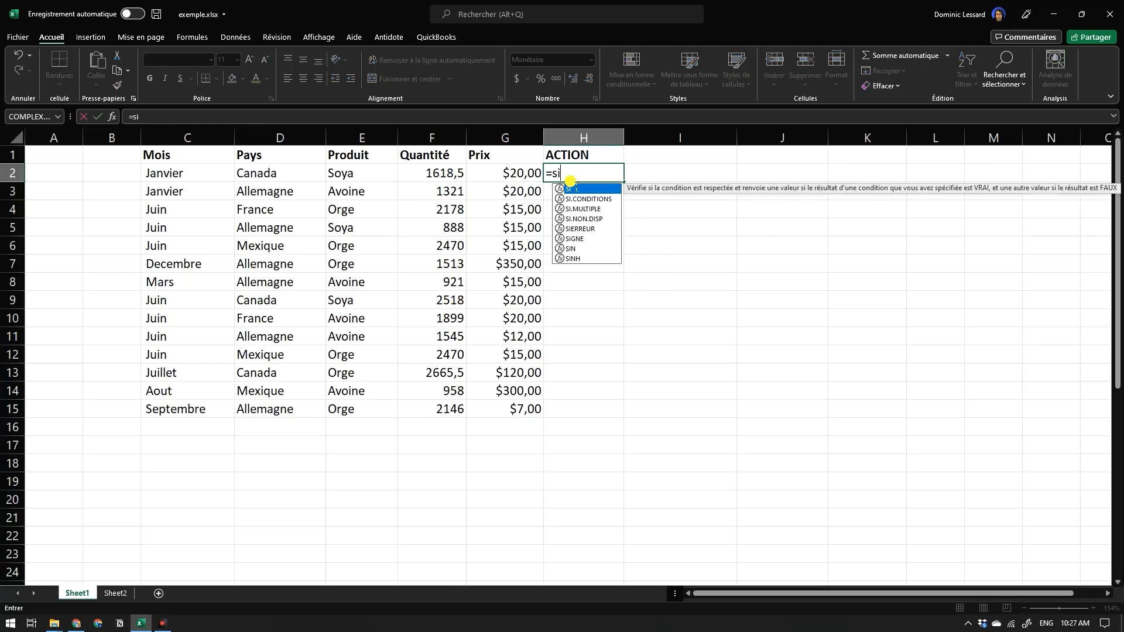
type("(")
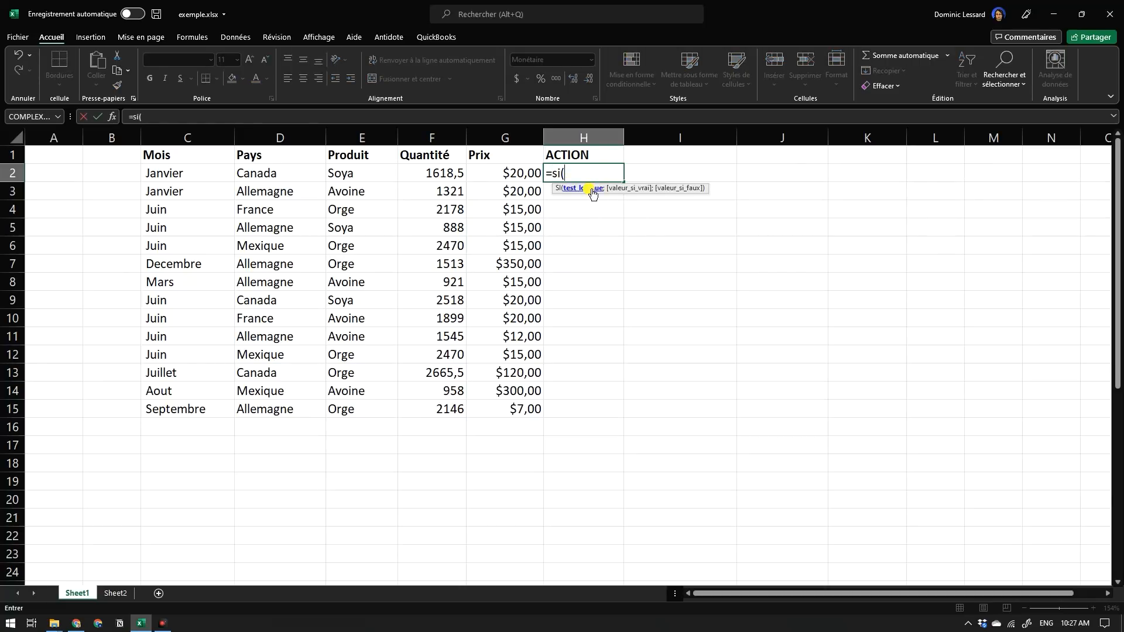
left_click(451, 177)
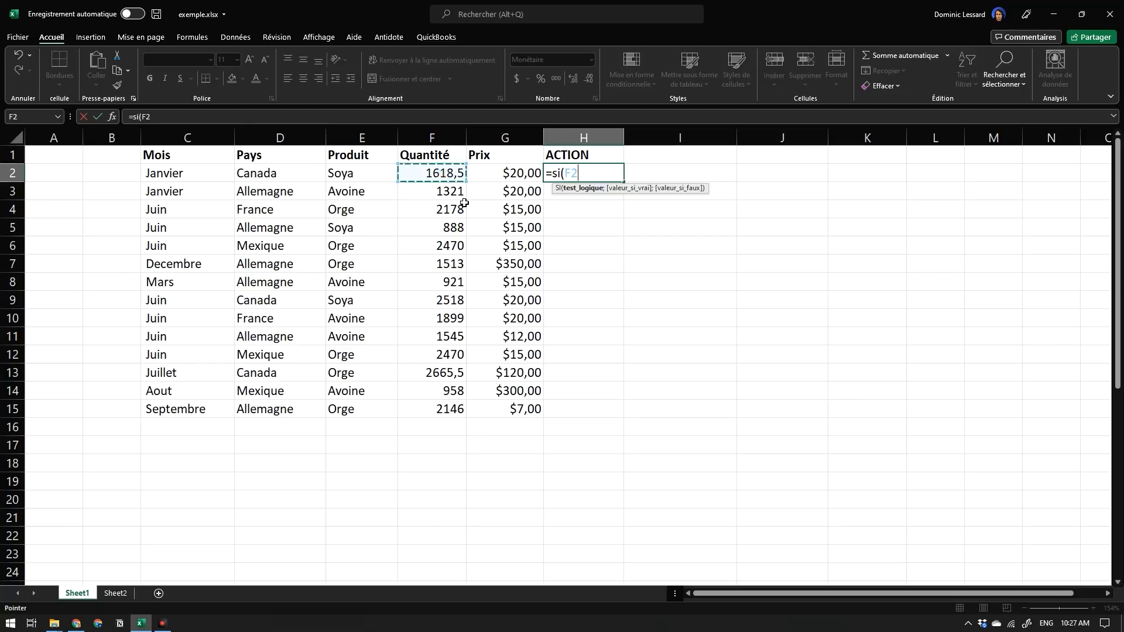
type("<1000")
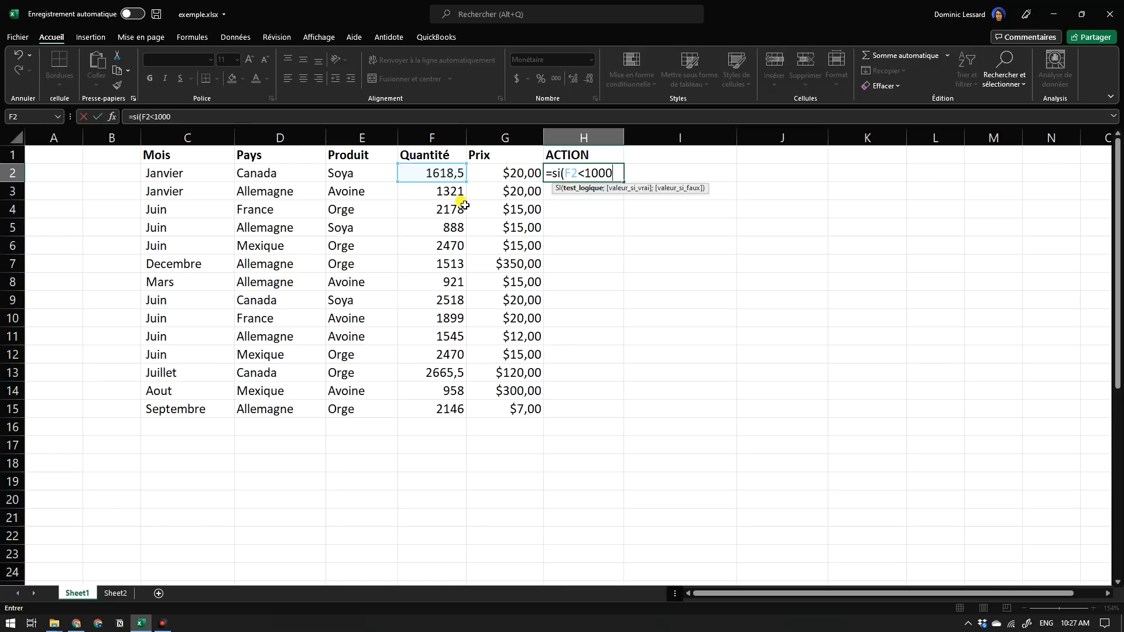
type(";\"AUGMENTER")
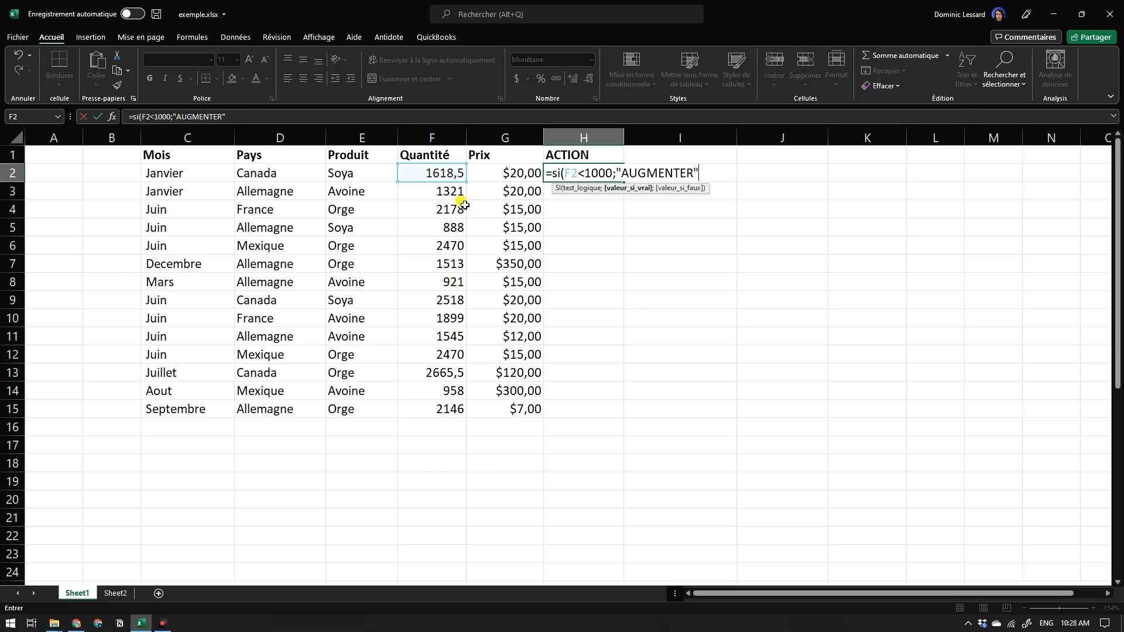
type("\";\"SUPER")
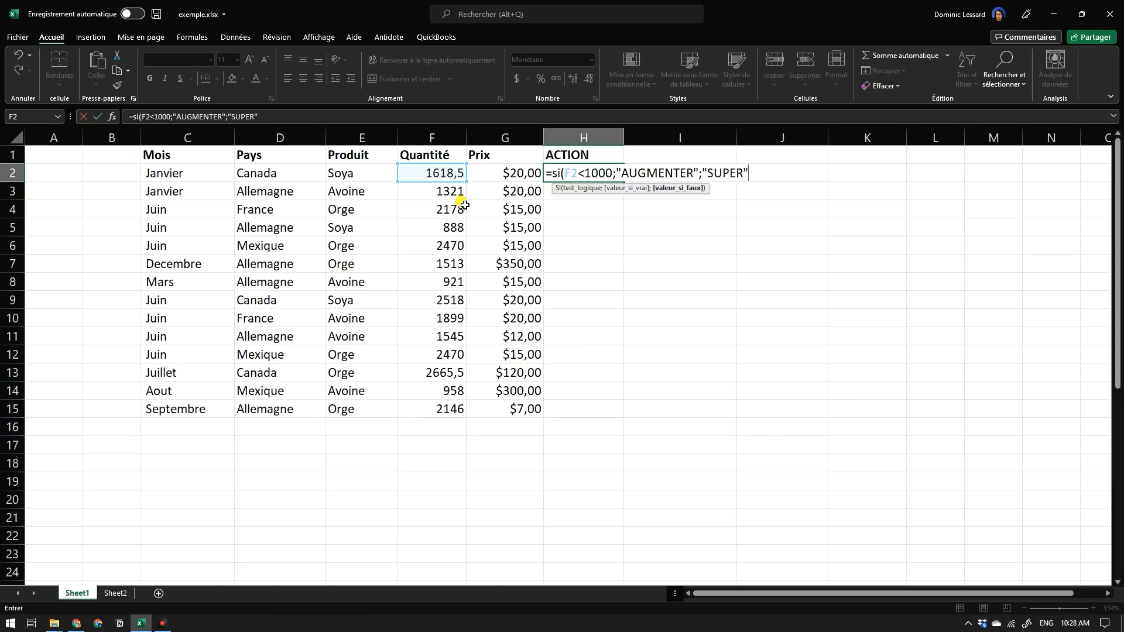
type("\")")
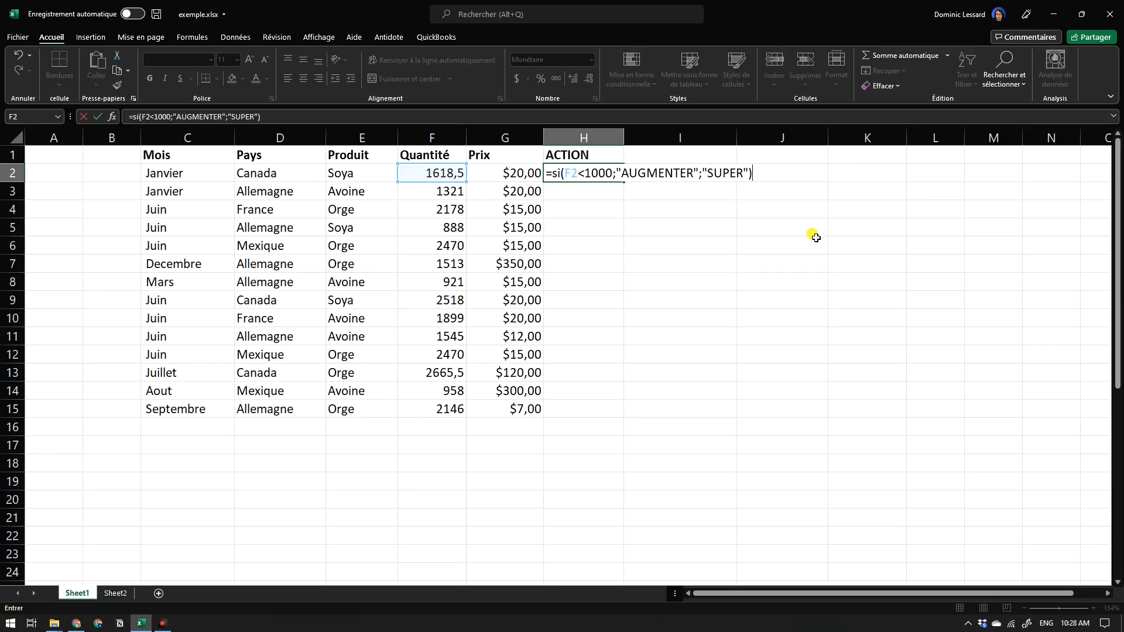
key("Return")
Copy the SI formula from H2 down the ACTION column to H15.
left_click(601, 180)
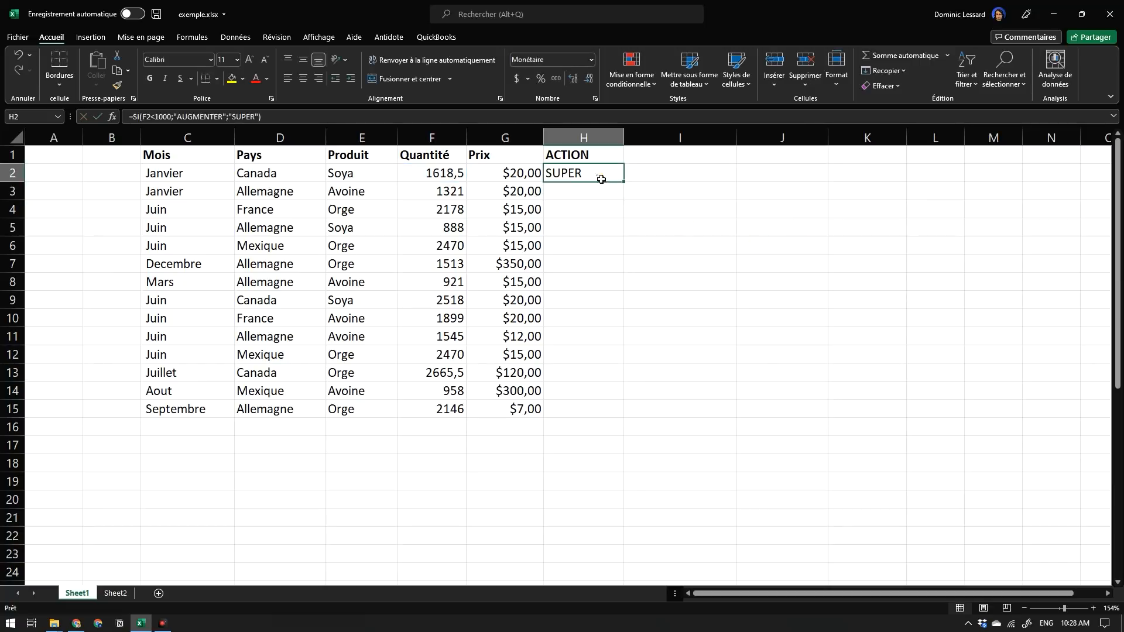
left_click(449, 179)
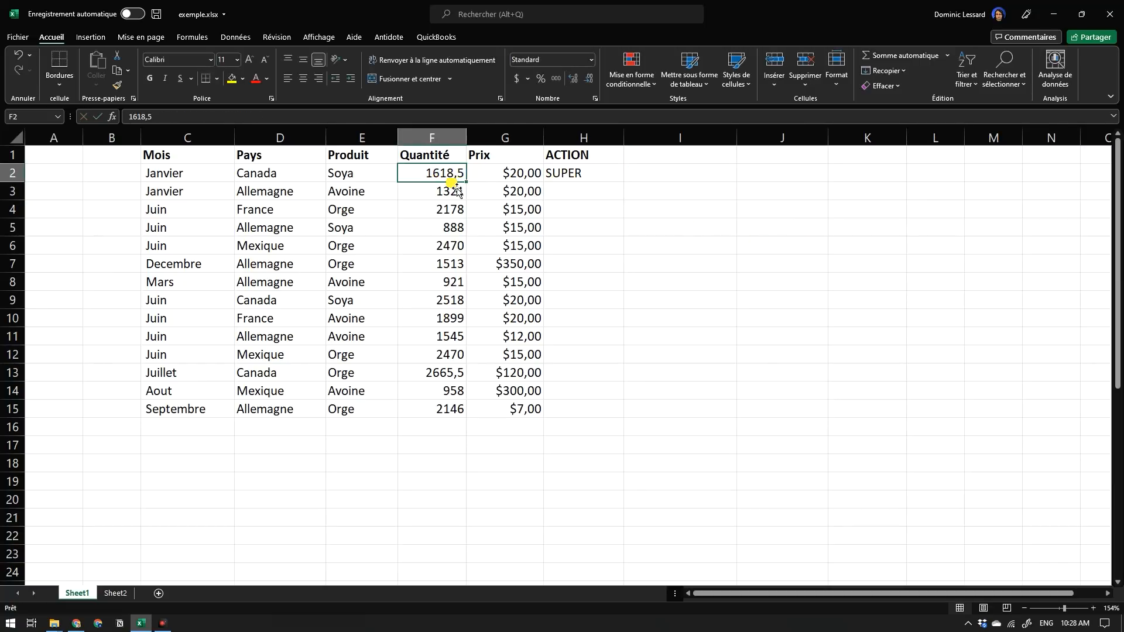
left_click(580, 183)
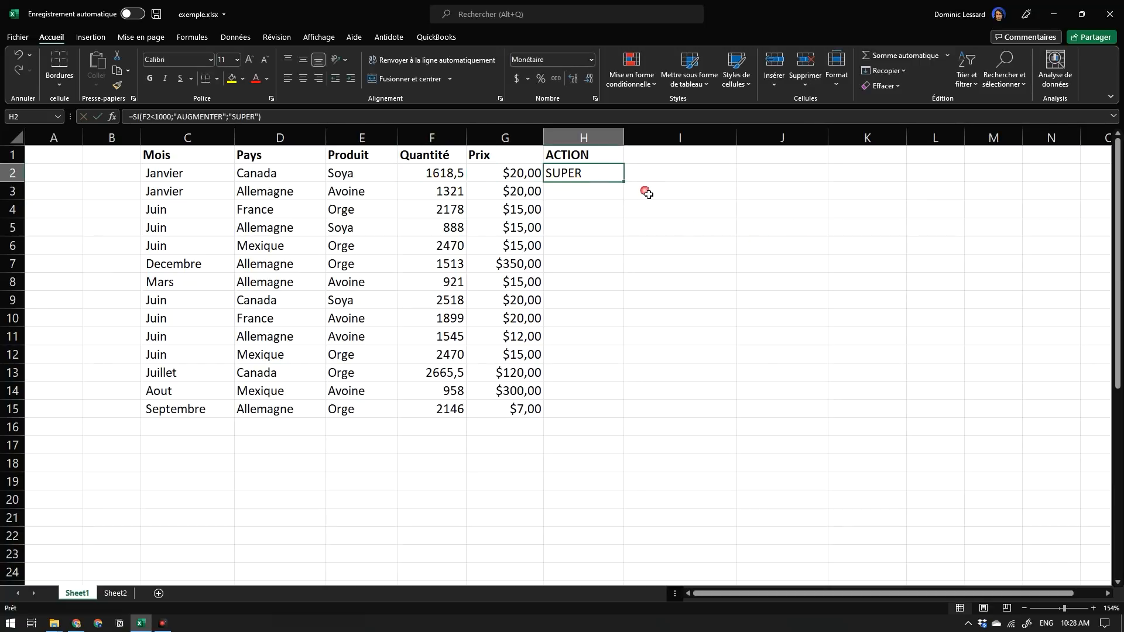
left_click_drag(624, 183, 631, 417)
Check the ACTION results in rows 3 to 5 against their Quantité values.
left_click(457, 201)
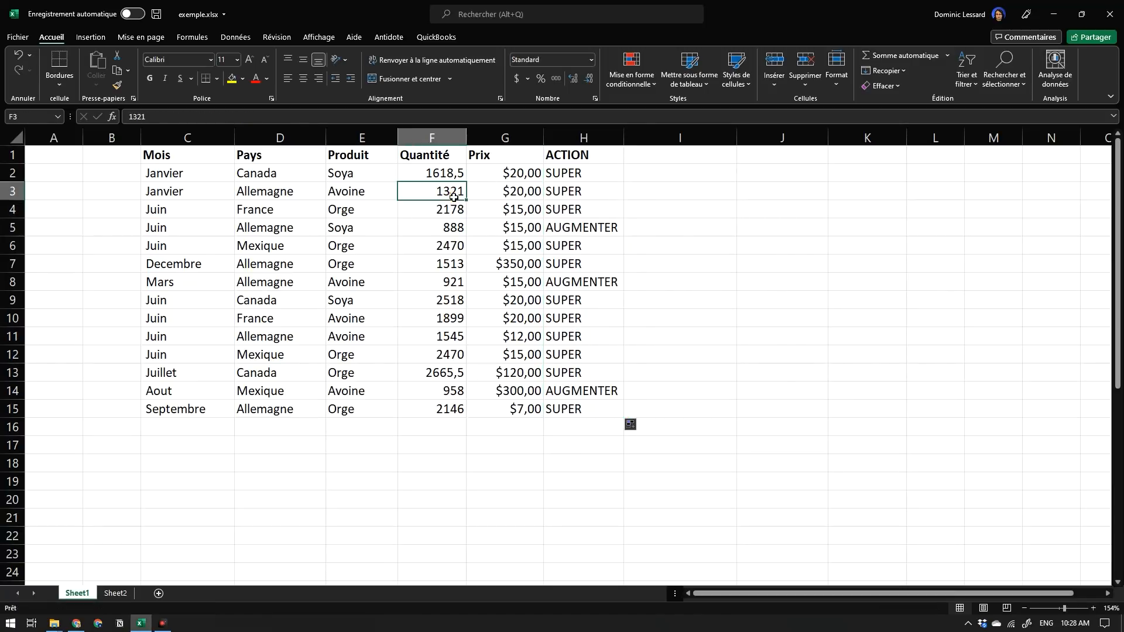
left_click(579, 197)
left_click(443, 214)
left_click(555, 217)
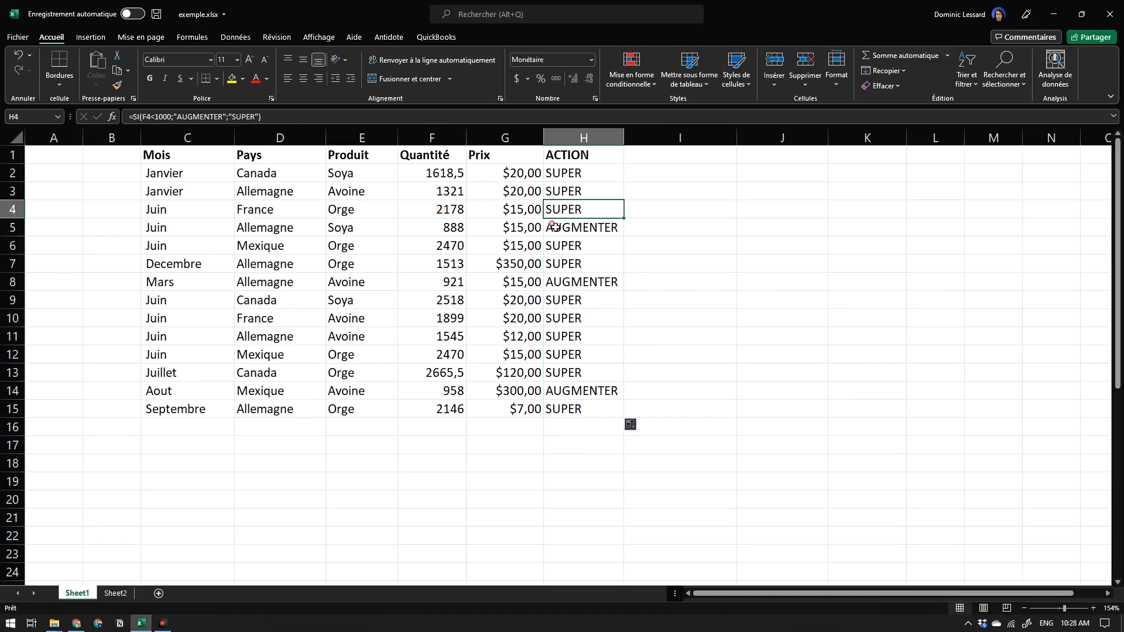
left_click(448, 230)
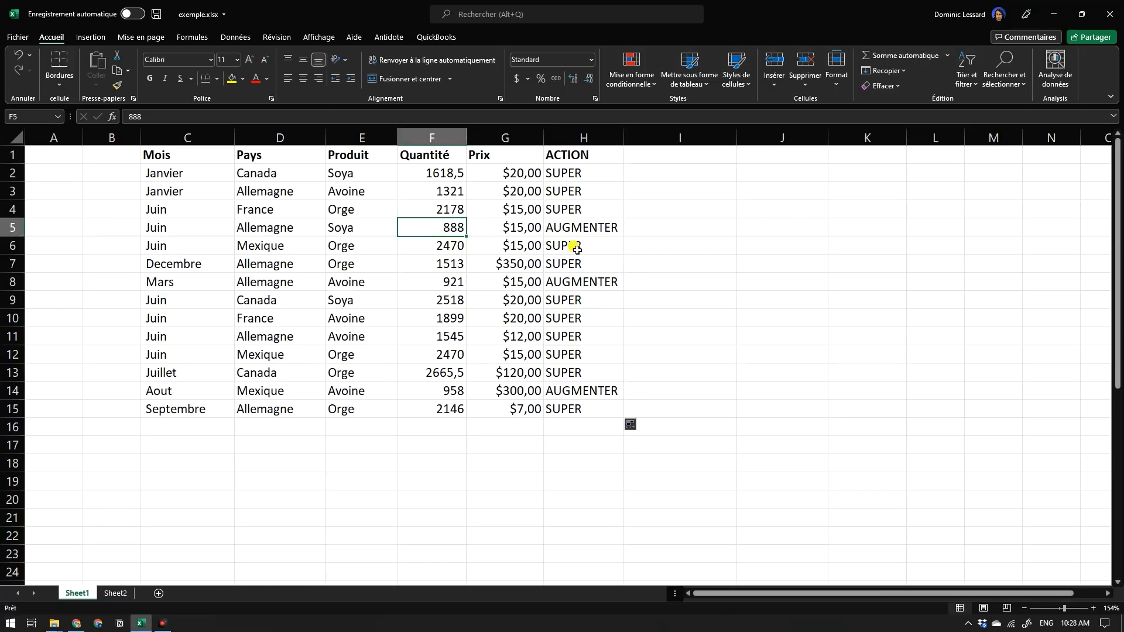
left_click(597, 232)
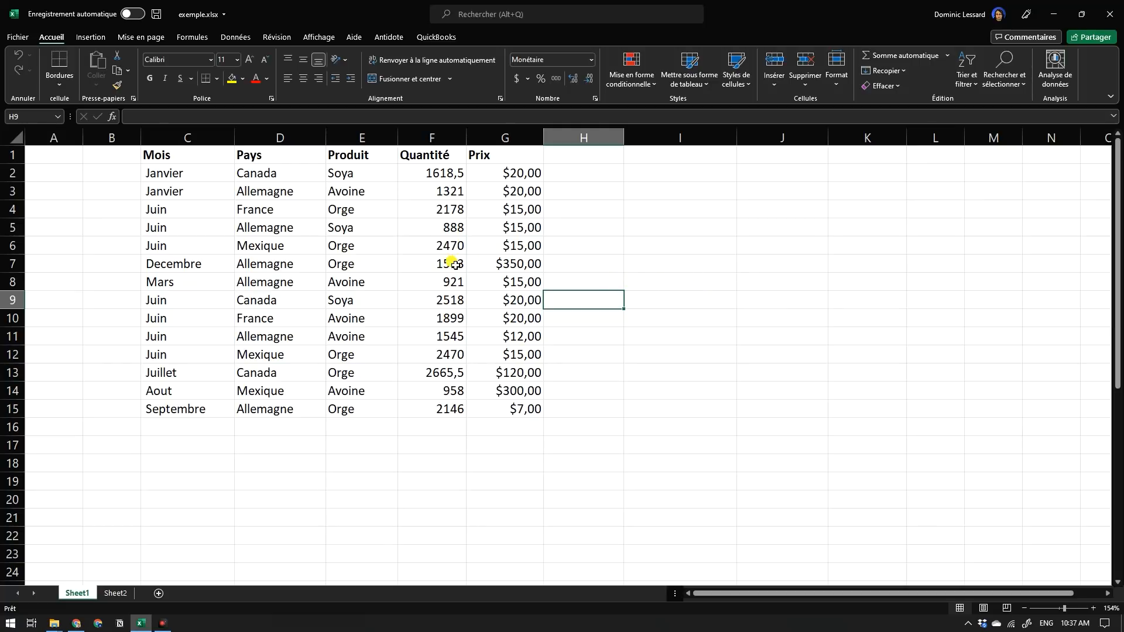
Preview the recommended pivot tables for the data, including Somme de Prix par Produit and Somme de Quantité par Produit, without inserting one.
left_click(363, 247)
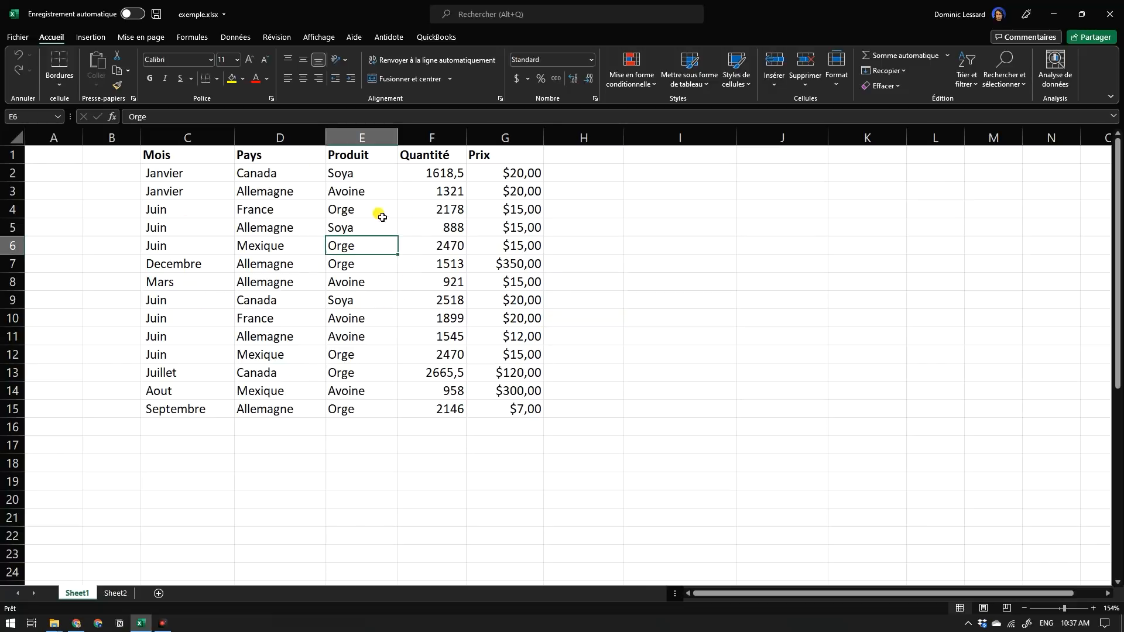
left_click(89, 39)
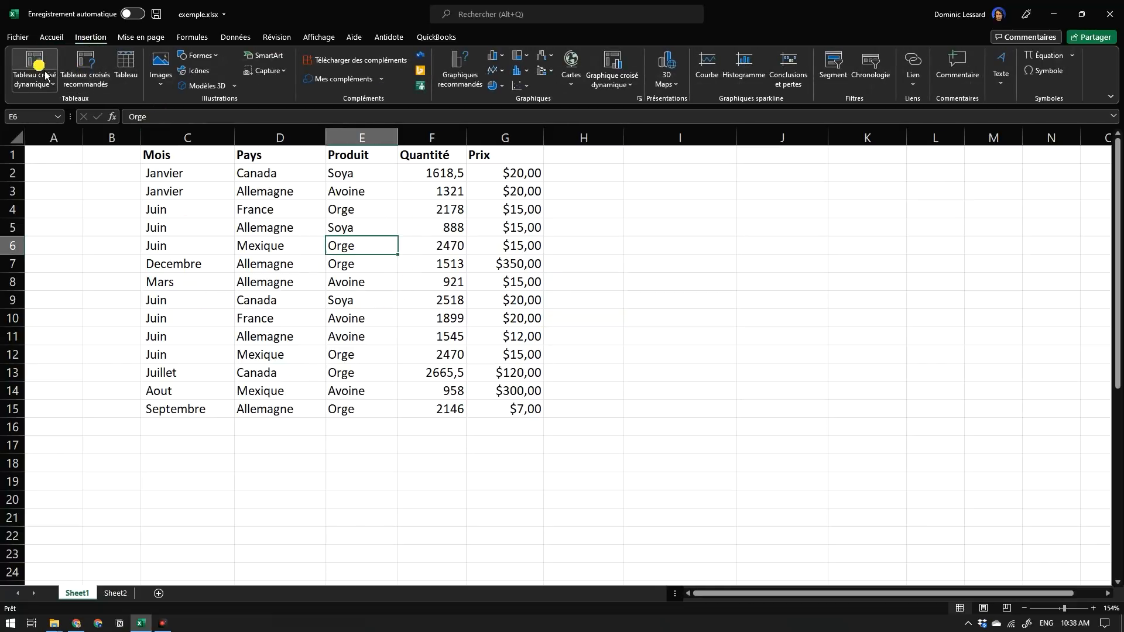
left_click(93, 78)
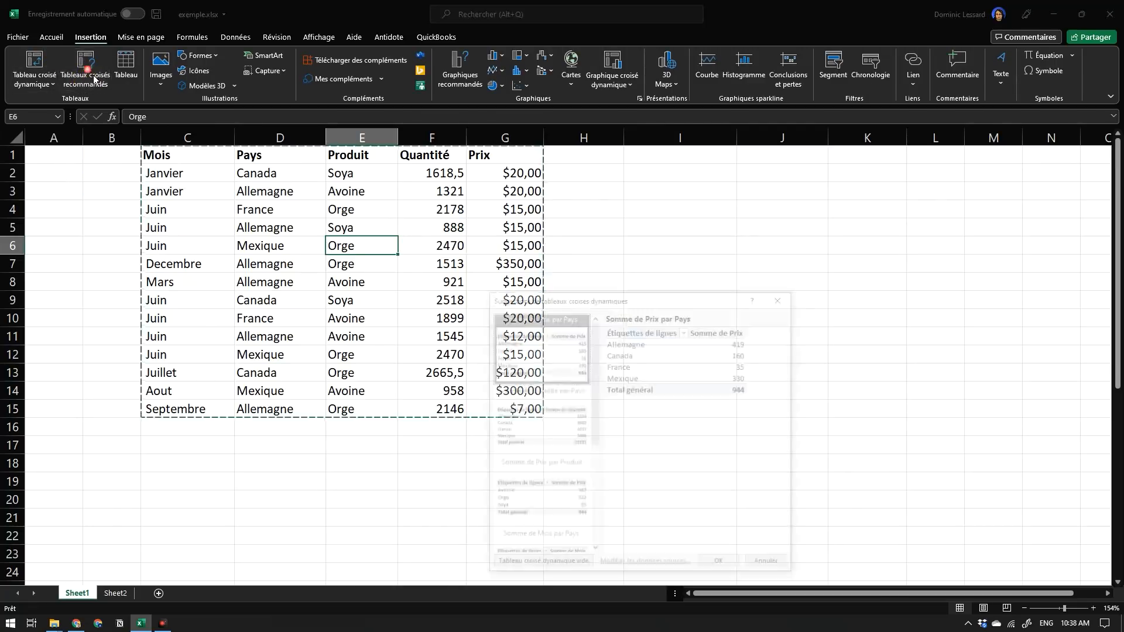
left_click(556, 432)
left_click(548, 501)
scroll(550, 501, "down", 3)
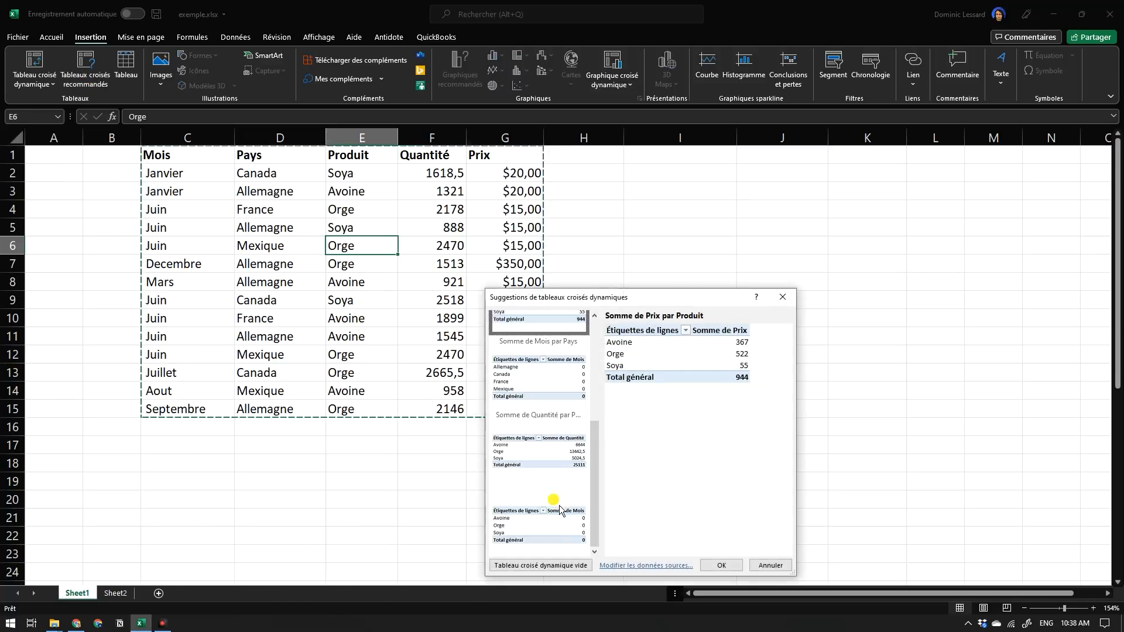
left_click(556, 477)
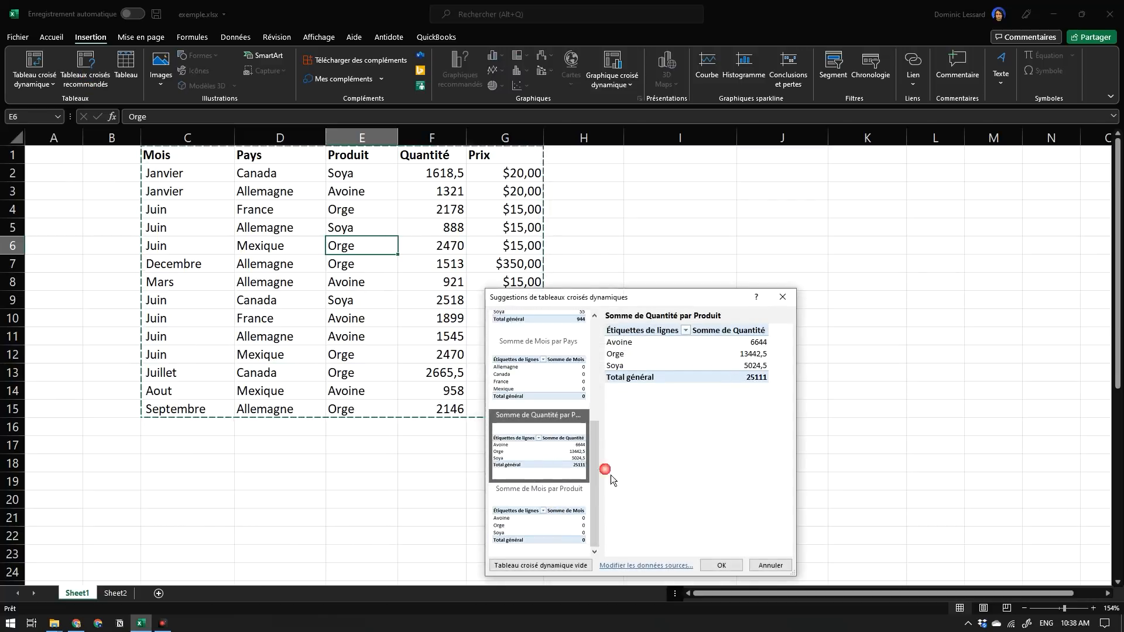
left_click(786, 301)
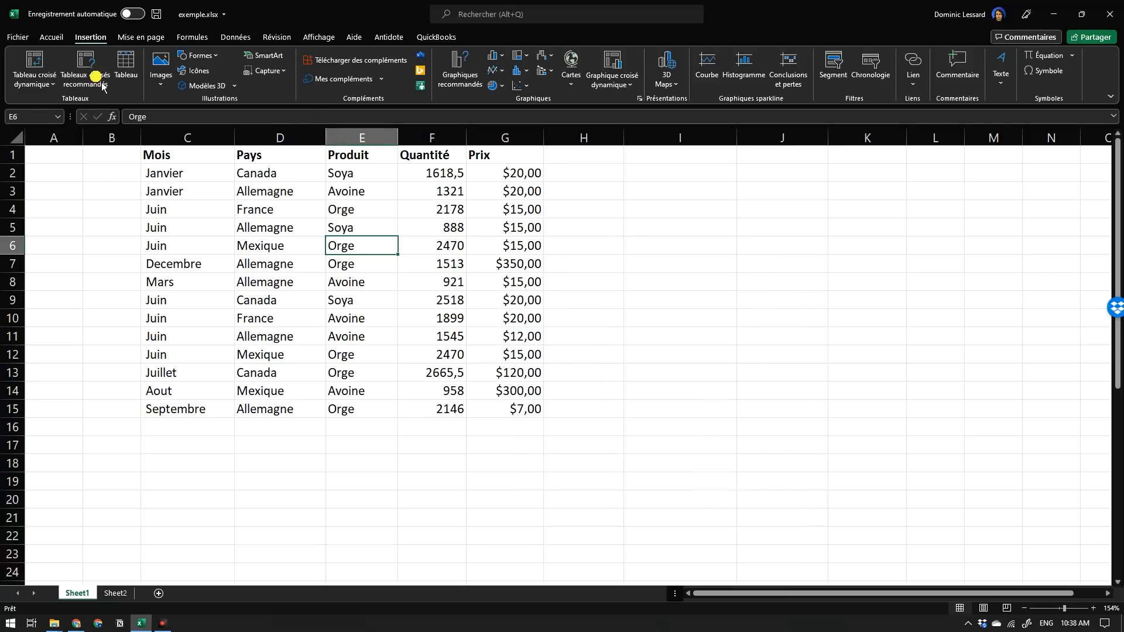
Create an empty pivot table from Sheet1 range C1:G15 on a new worksheet.
left_click(42, 73)
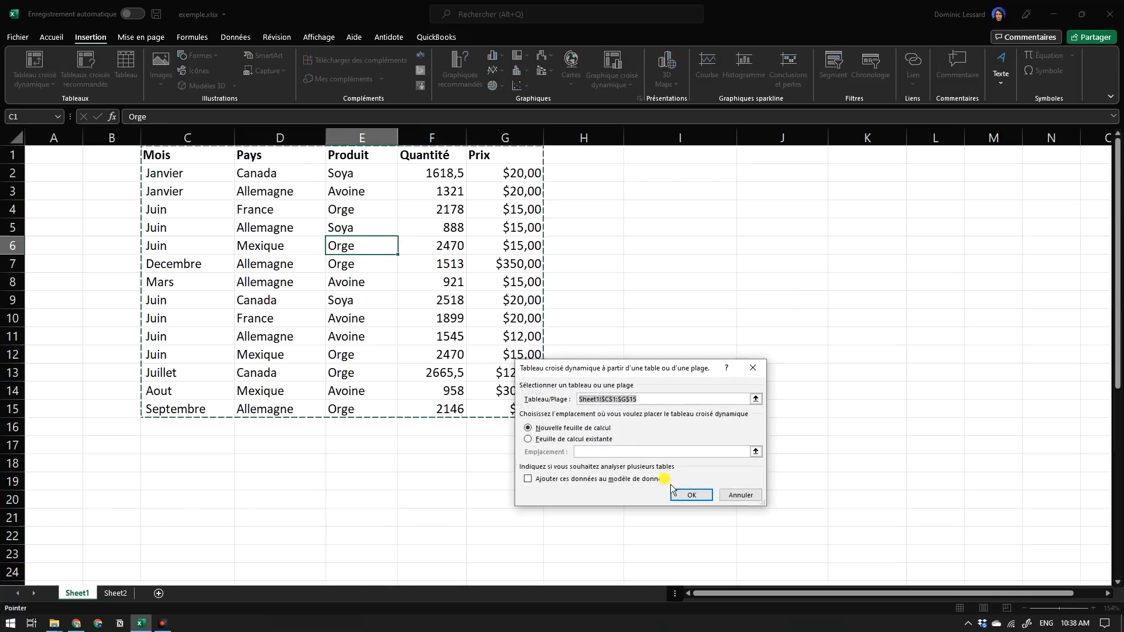
left_click_drag(632, 369, 549, 228)
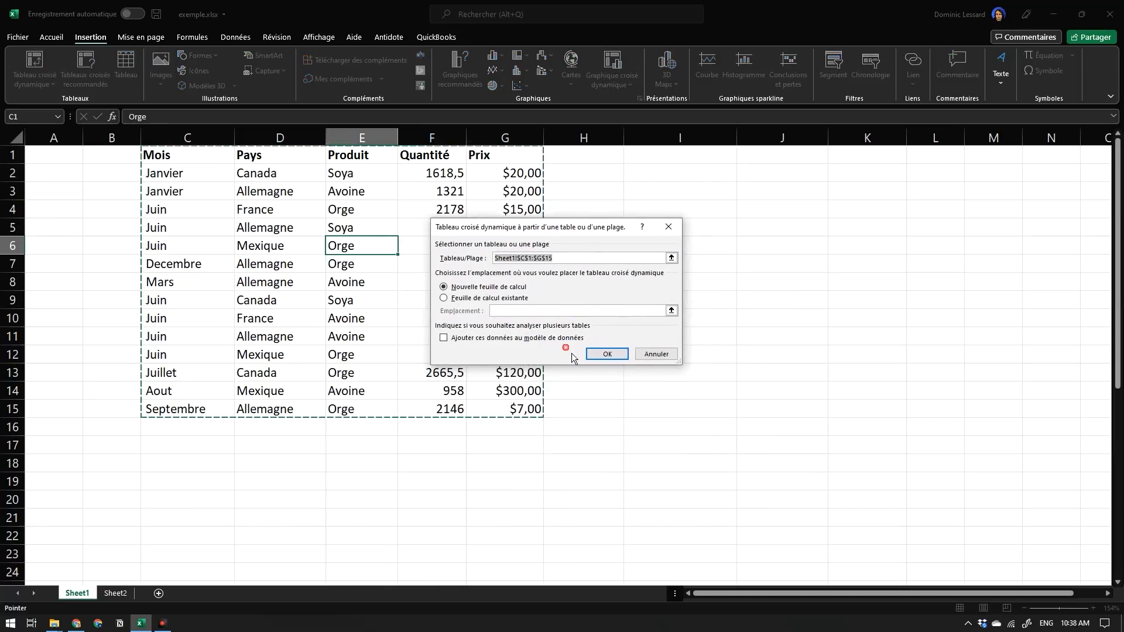
left_click(612, 354)
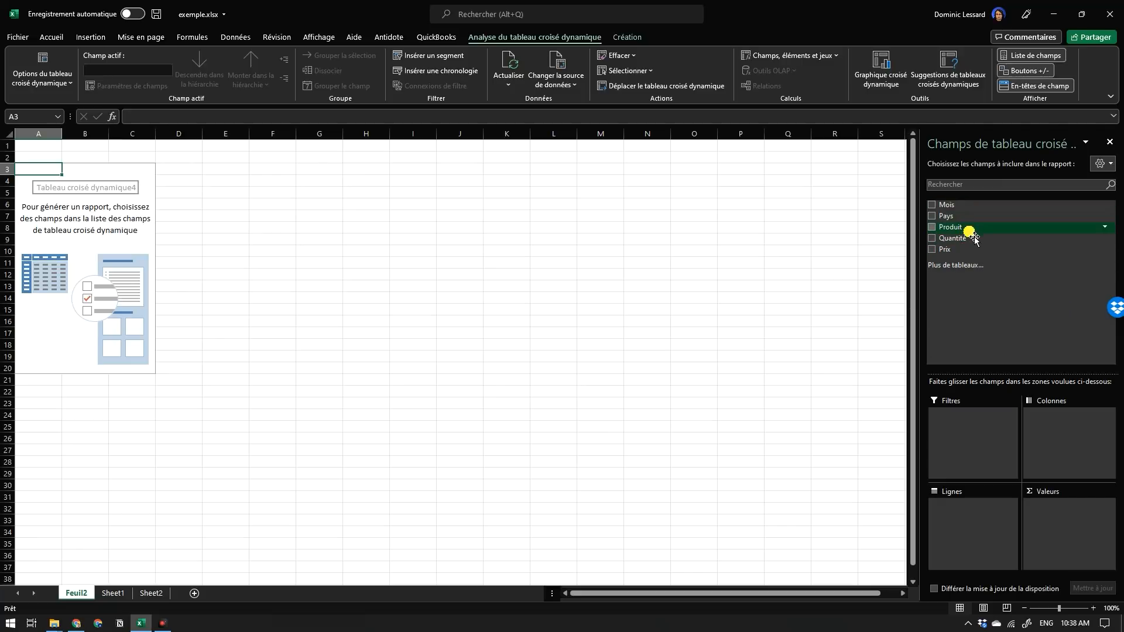
Build the pivot table with Pays as the row field and the sum of Quantité as the values.
left_click_drag(951, 221, 976, 530)
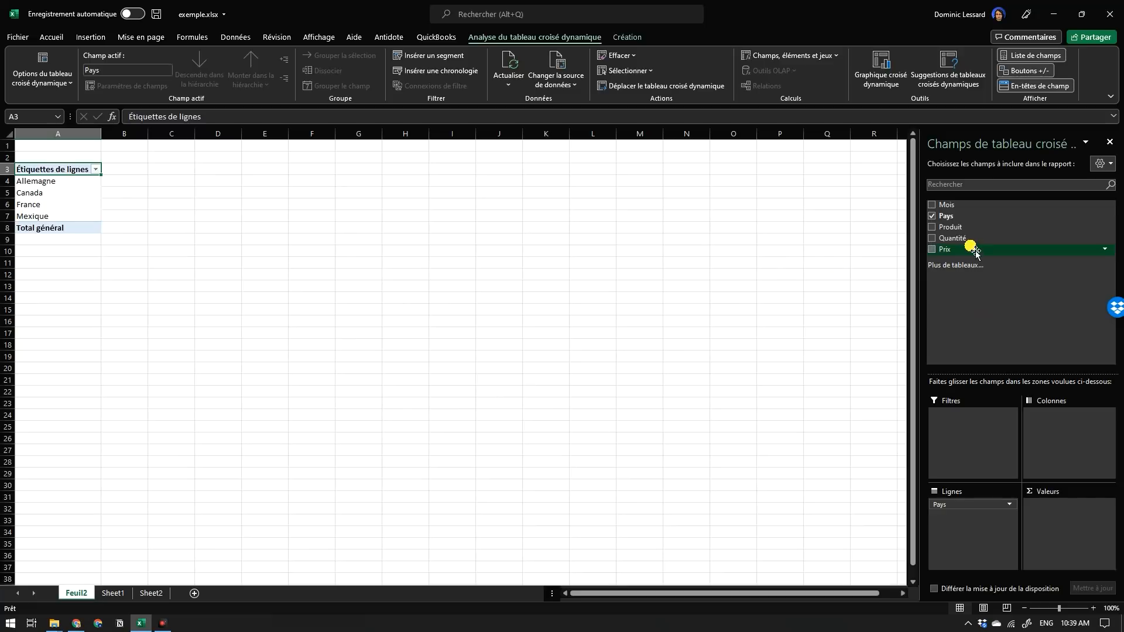
left_click_drag(962, 245, 1082, 521)
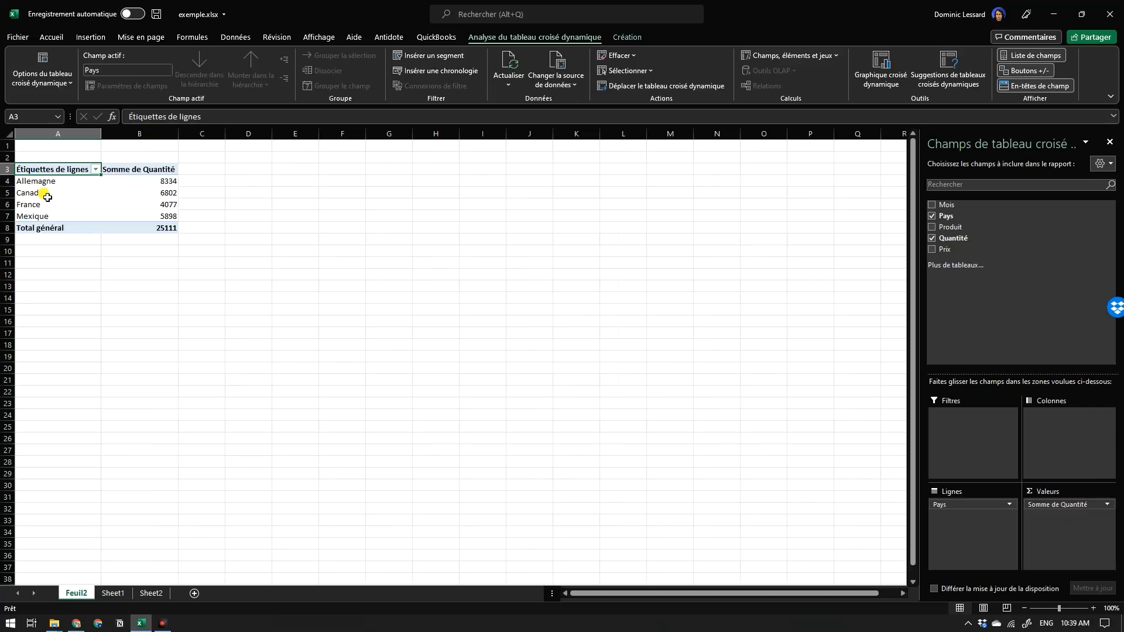
left_click(169, 194)
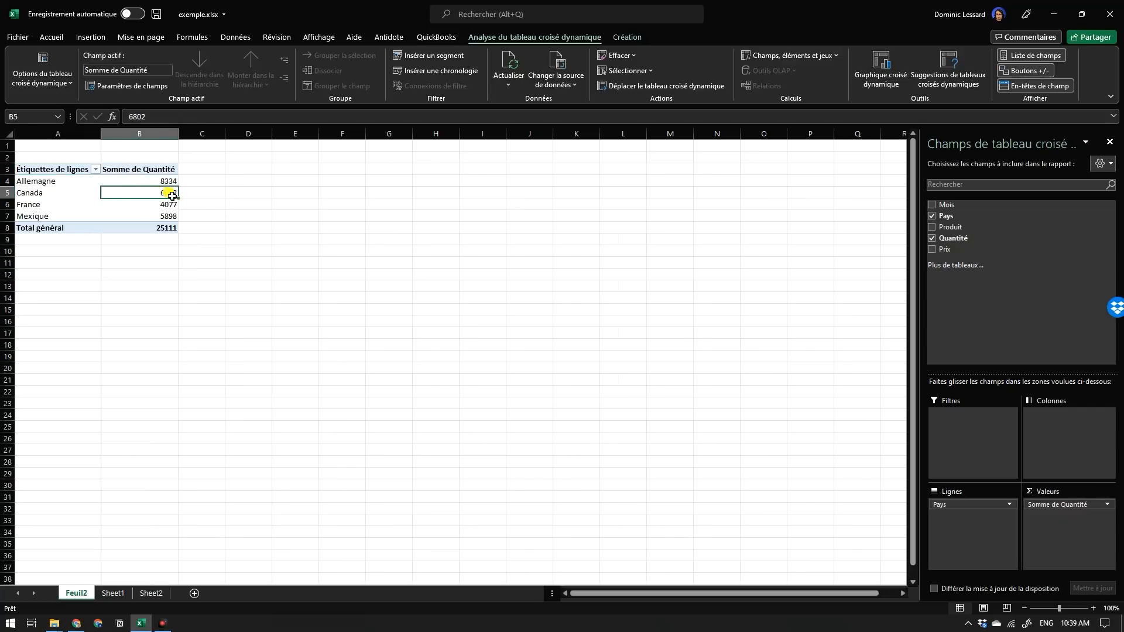
left_click(167, 218)
left_click(166, 182)
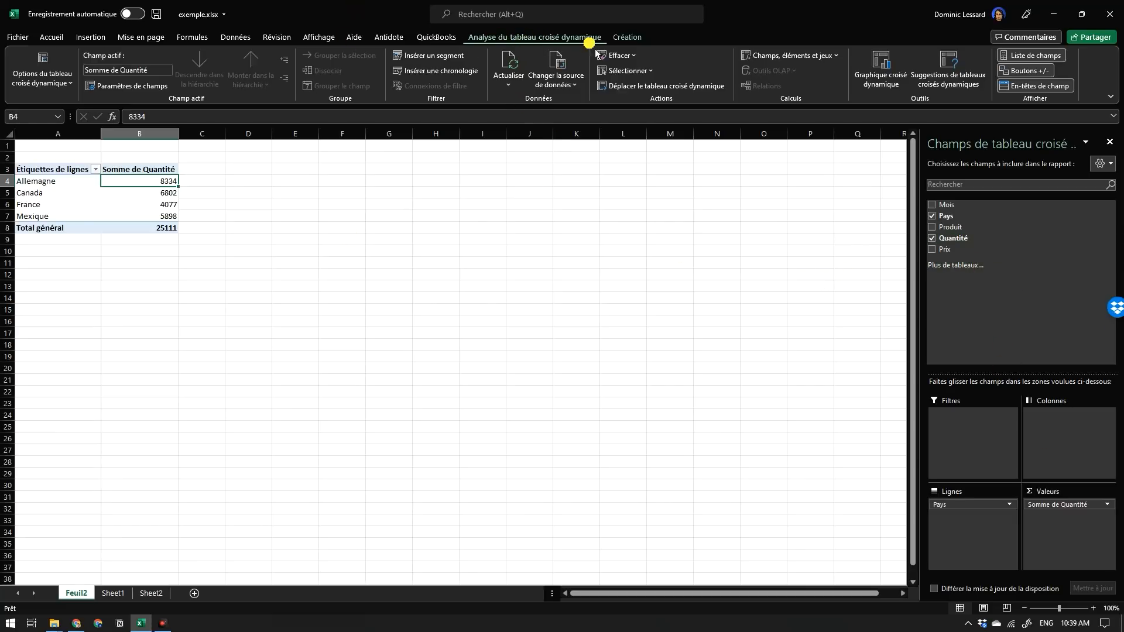
Insert a pivot chart of type Histogramme groupé 3D from the quantities by country.
left_click(888, 79)
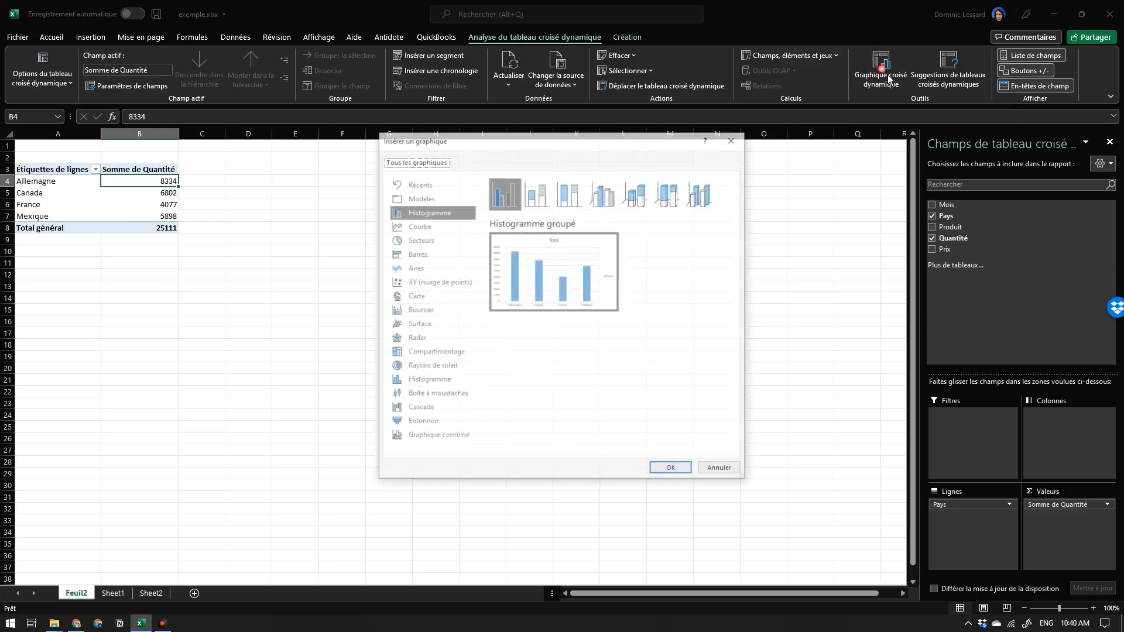
left_click_drag(572, 156, 686, 115)
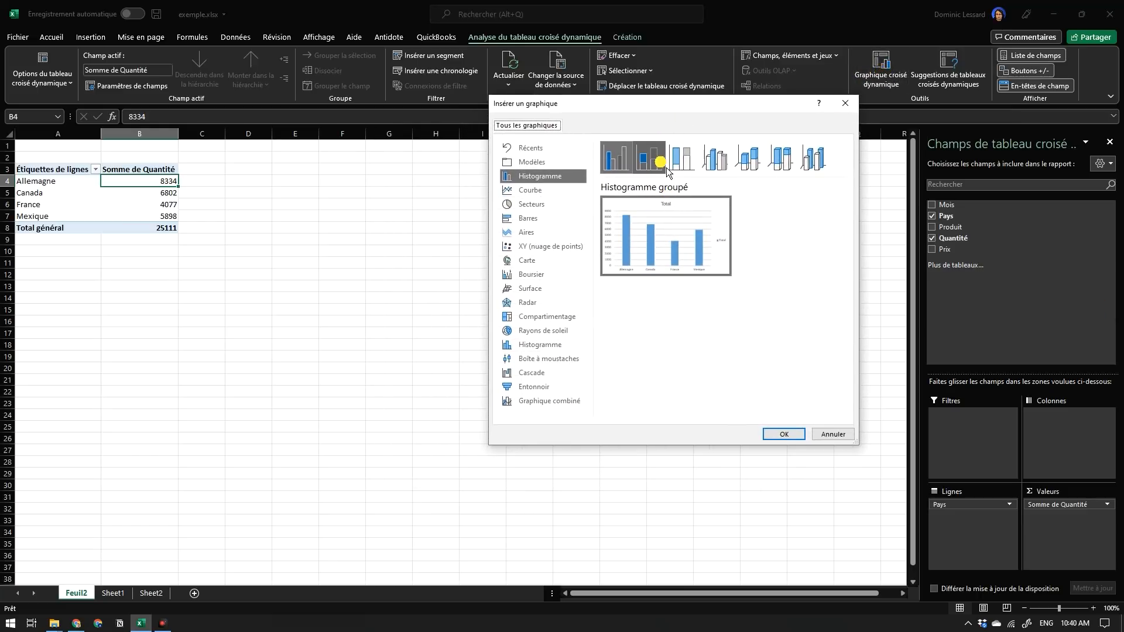
left_click(727, 167)
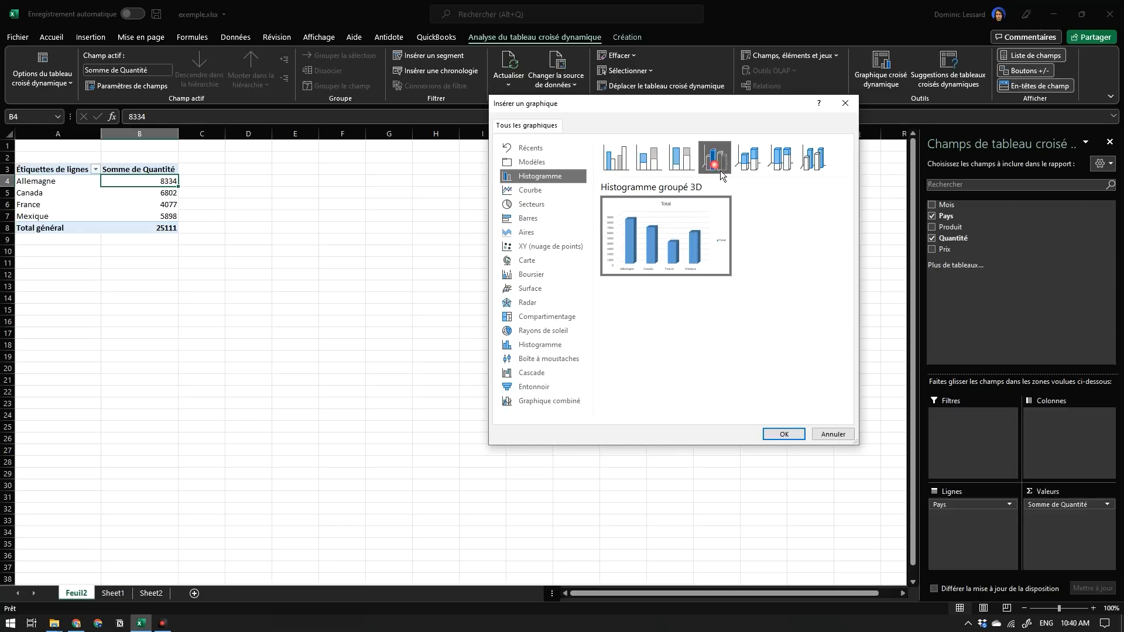
left_click(788, 439)
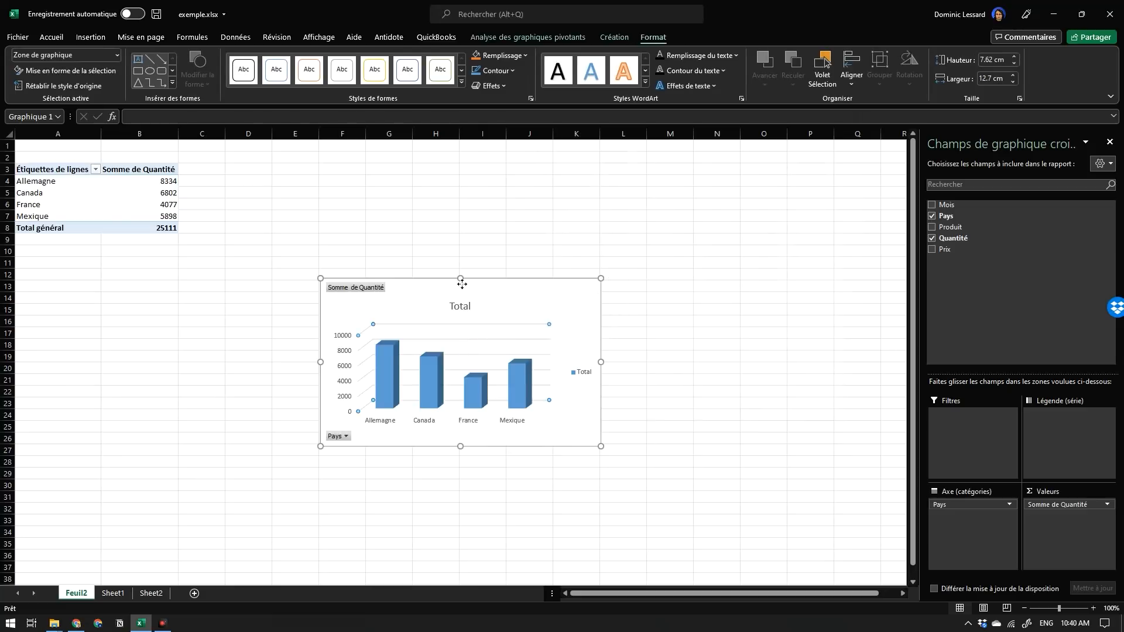
Move the pivot chart beside the pivot table, with its upper corner near cell D3.
left_click(461, 327)
left_click(453, 331)
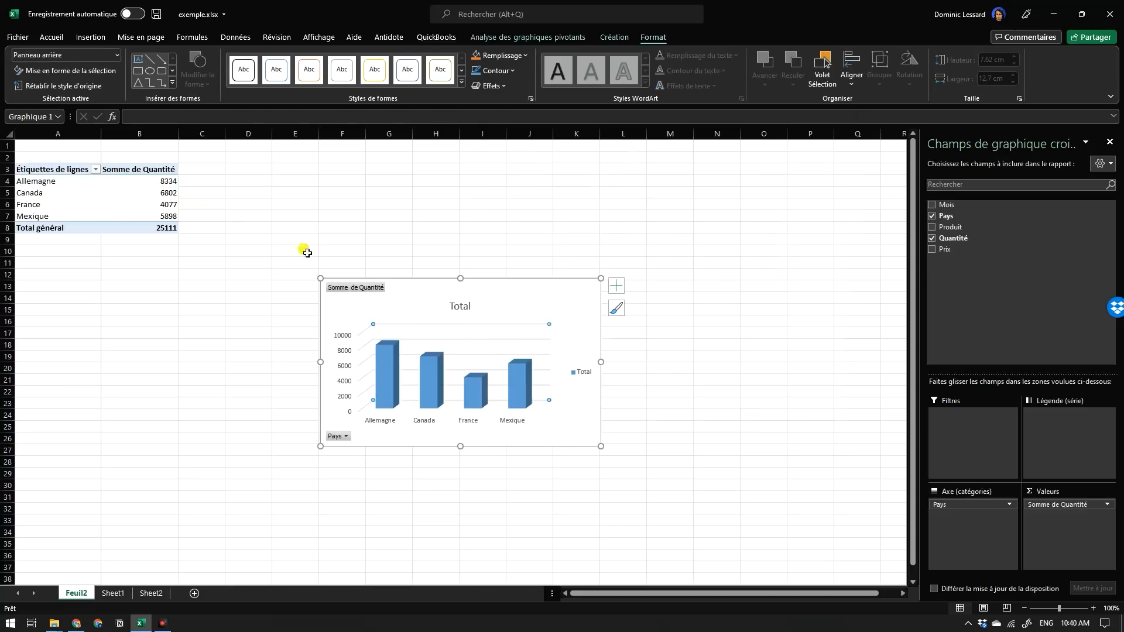
left_click_drag(483, 317, 391, 199)
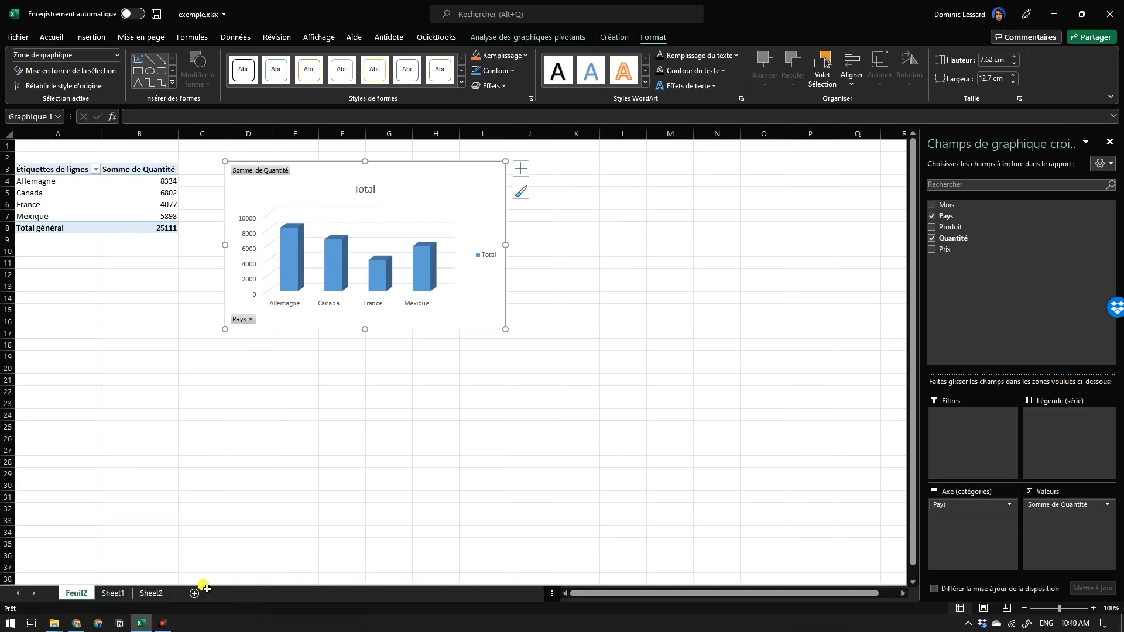